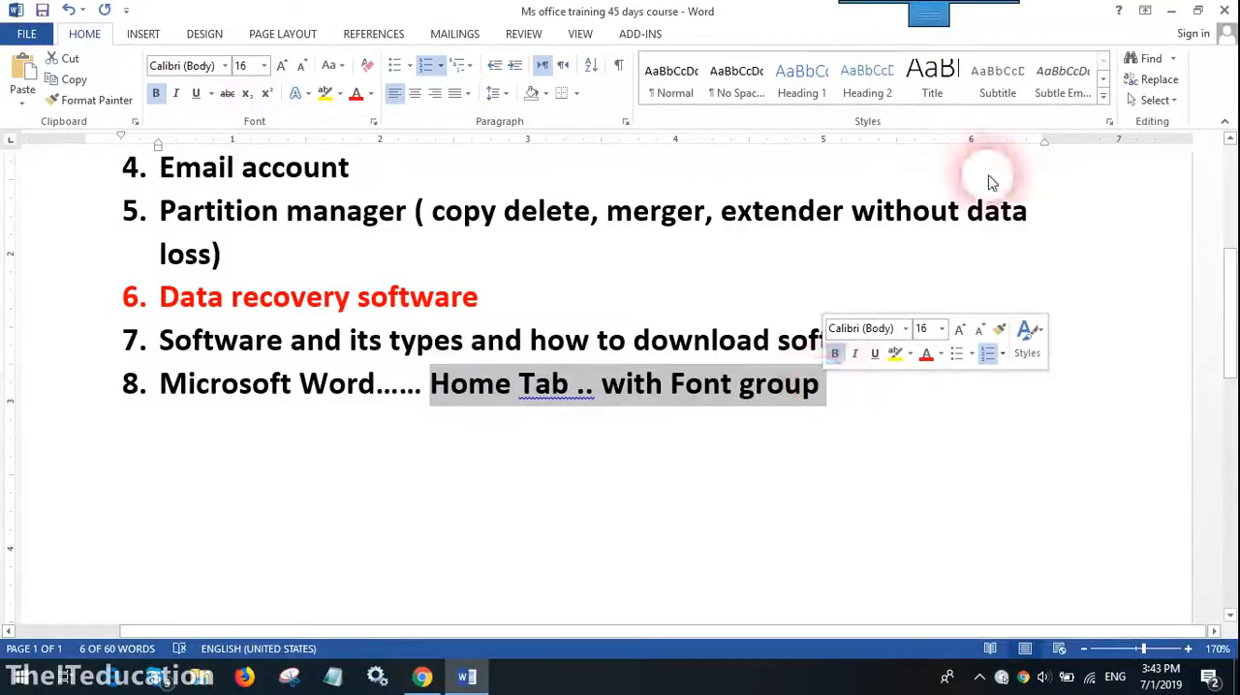
- Create a new blank document
{"action": "left_click", "coordinate": [29, 38]}
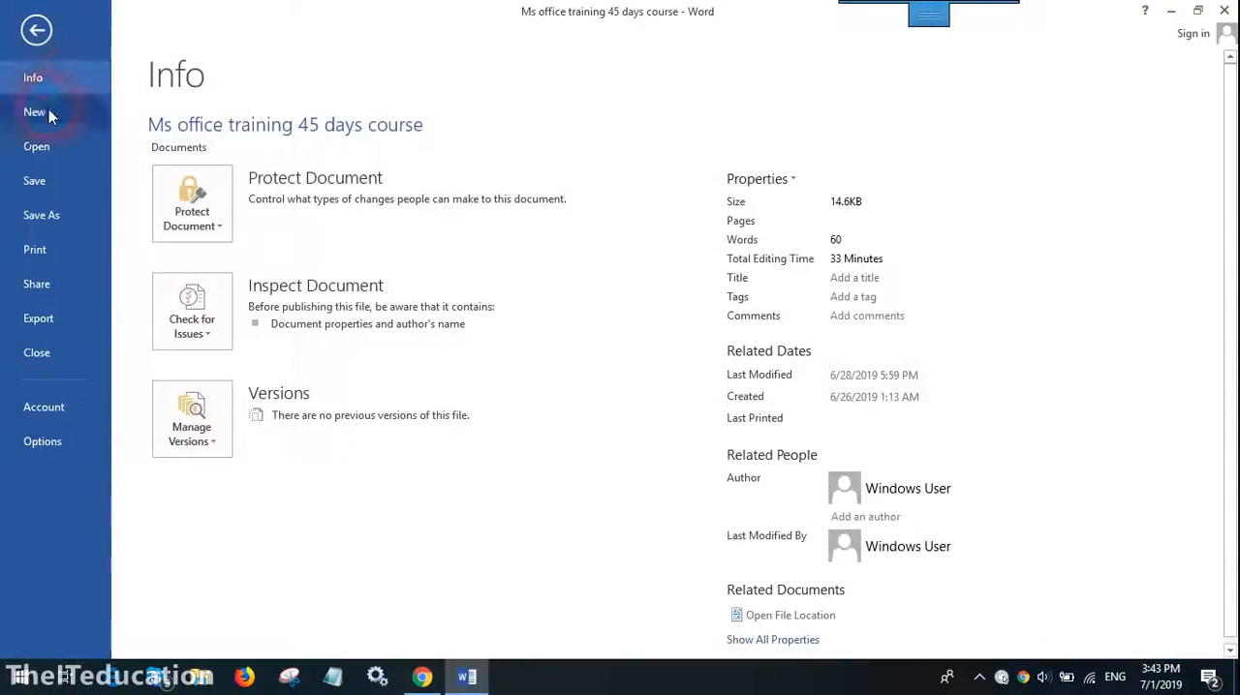
{"action": "left_click", "coordinate": [47, 113]}
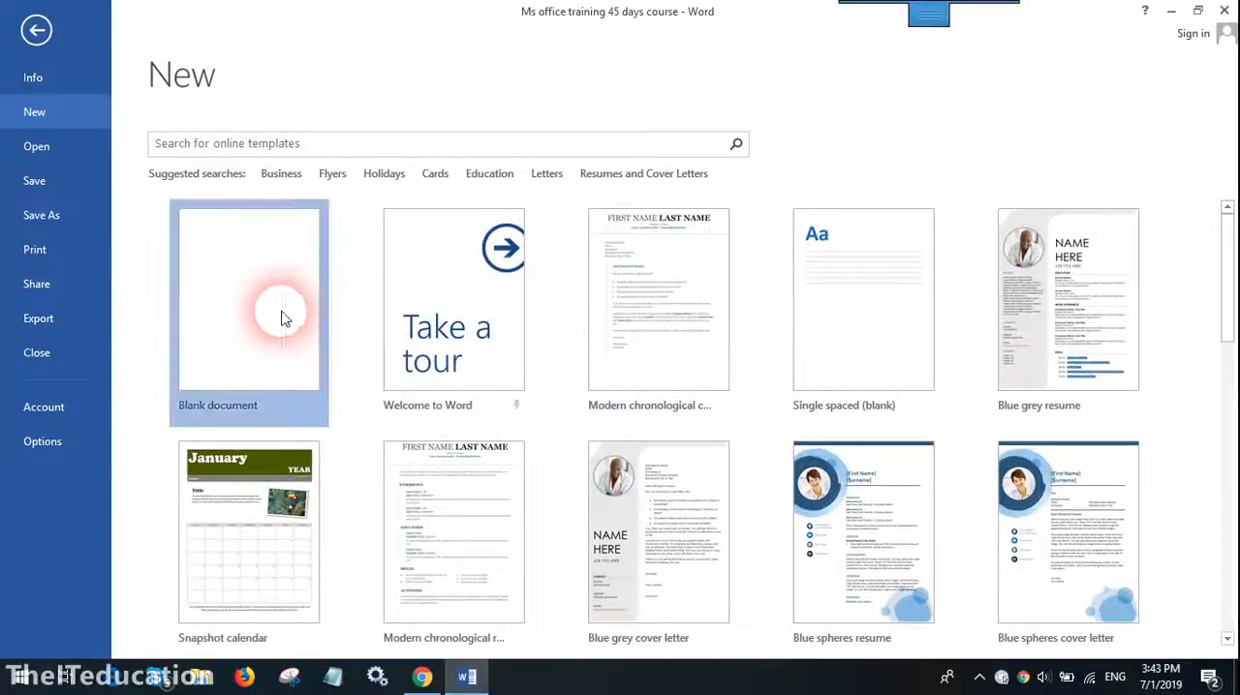
{"action": "left_click", "coordinate": [280, 313]}
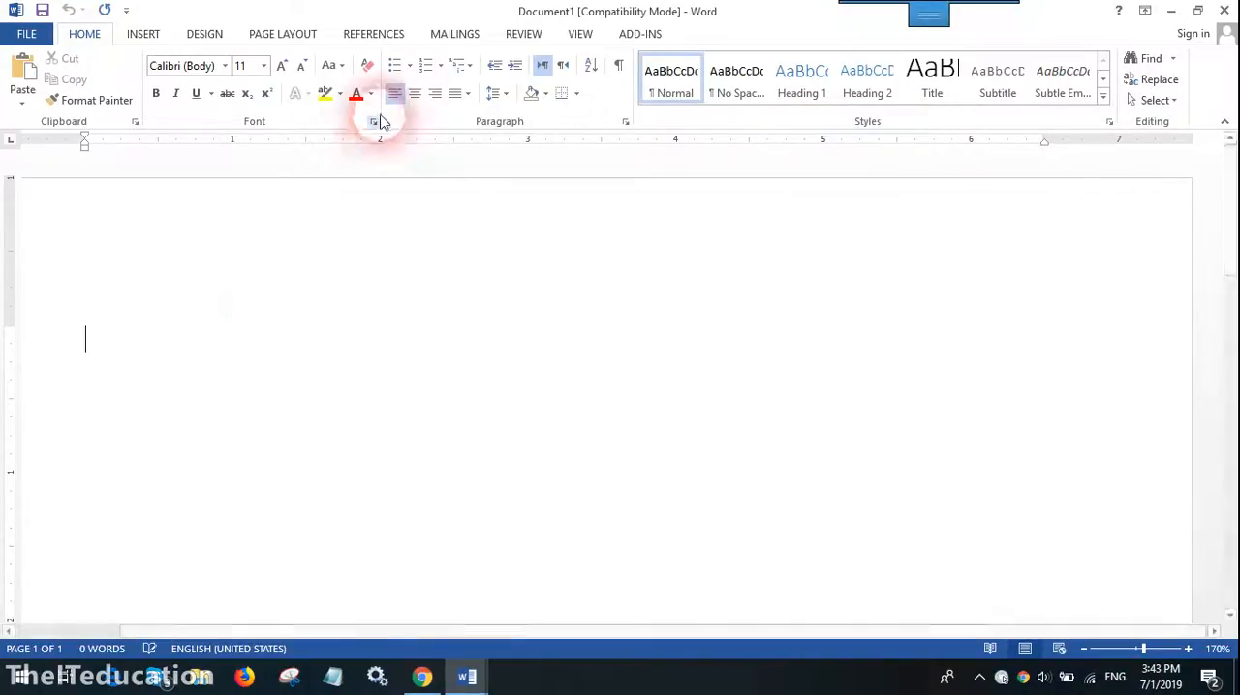
- Review the Insert, Design, Page Layout and Mailings commands, and look over the advanced Font settings
{"action": "scroll", "coordinate": [201, 42], "scroll_direction": "down", "scroll_amount": 1}
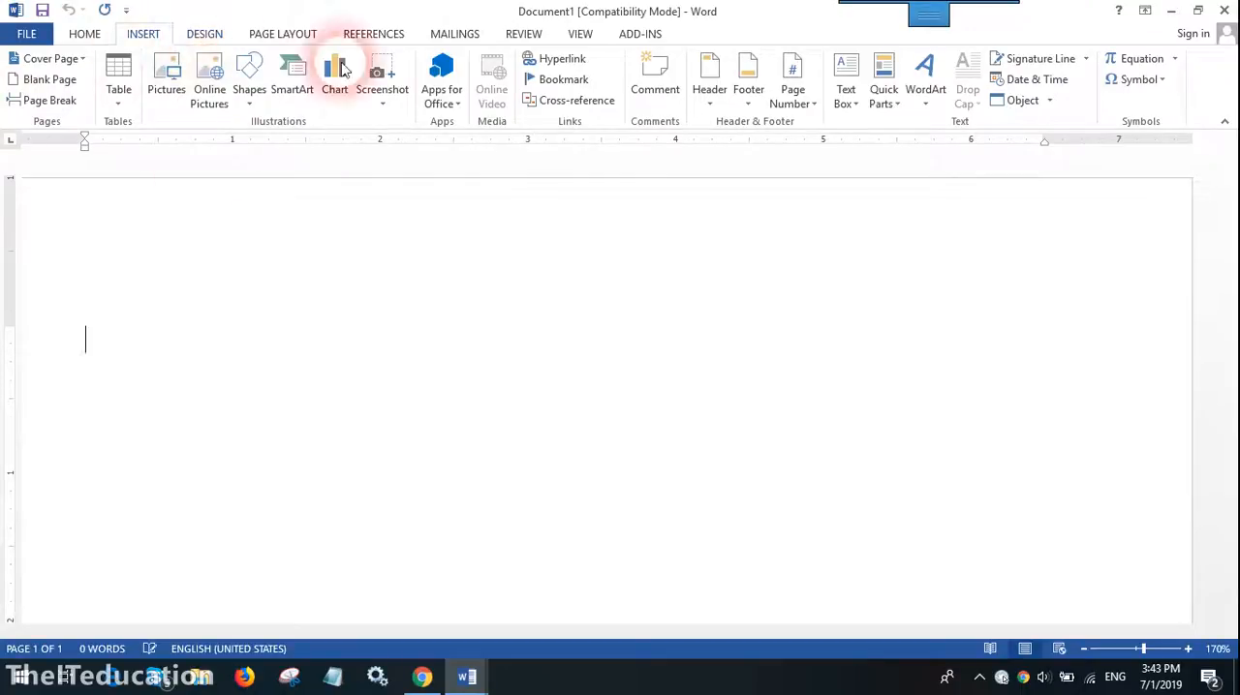
{"action": "left_click", "coordinate": [78, 36]}
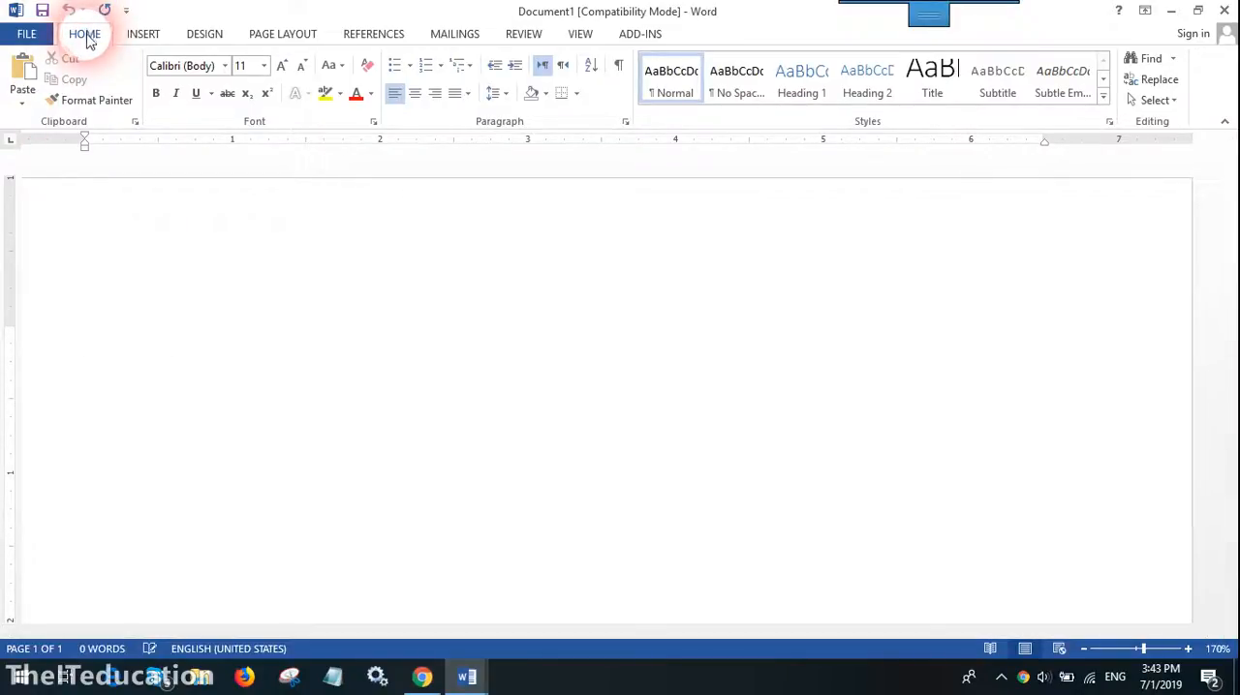
{"action": "left_click", "coordinate": [144, 37]}
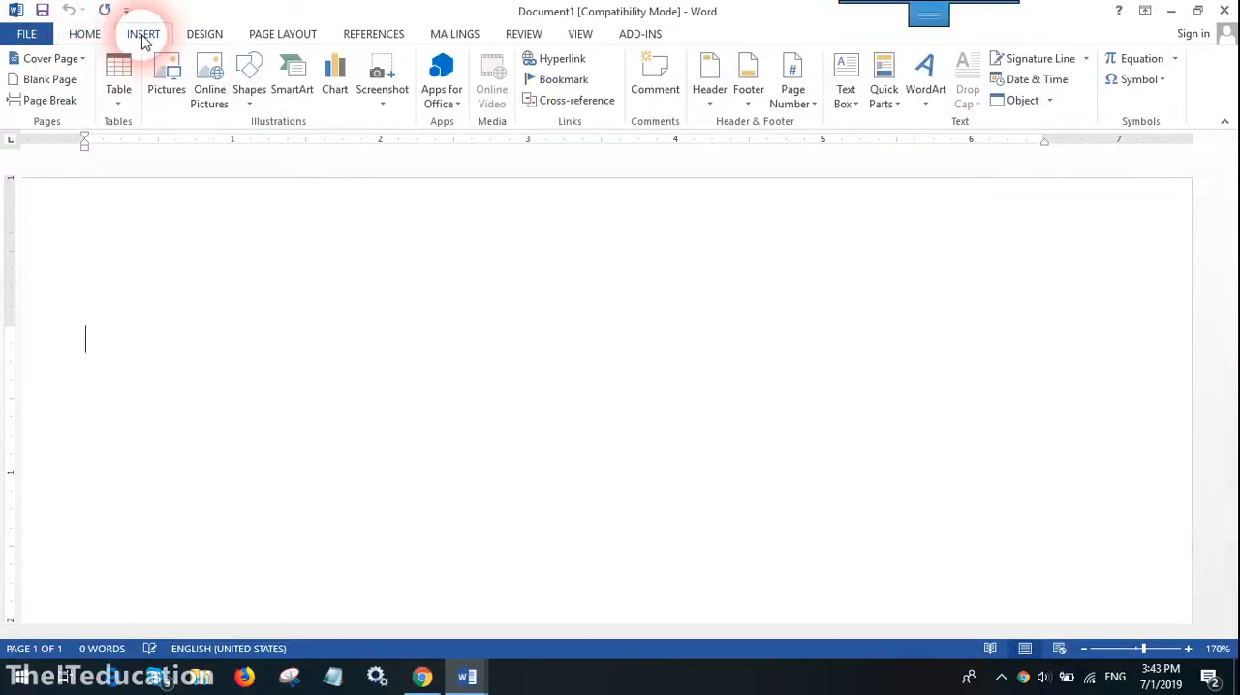
{"action": "left_click", "coordinate": [205, 35]}
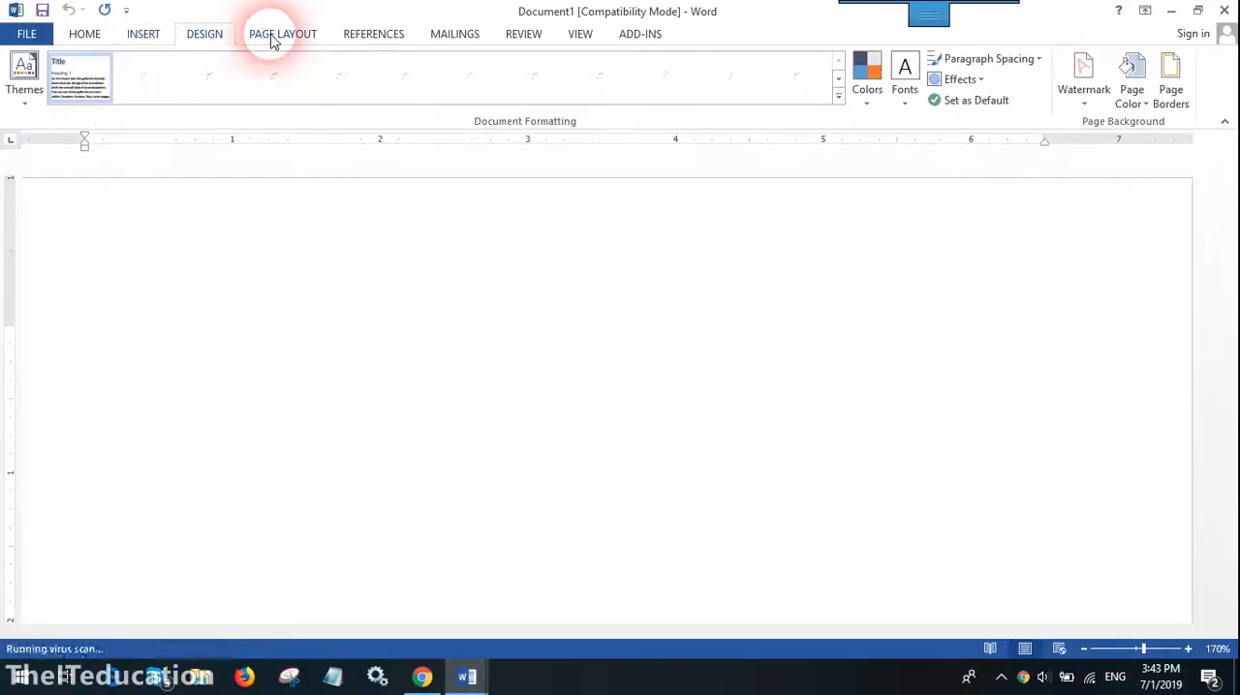
{"action": "left_click", "coordinate": [270, 37]}
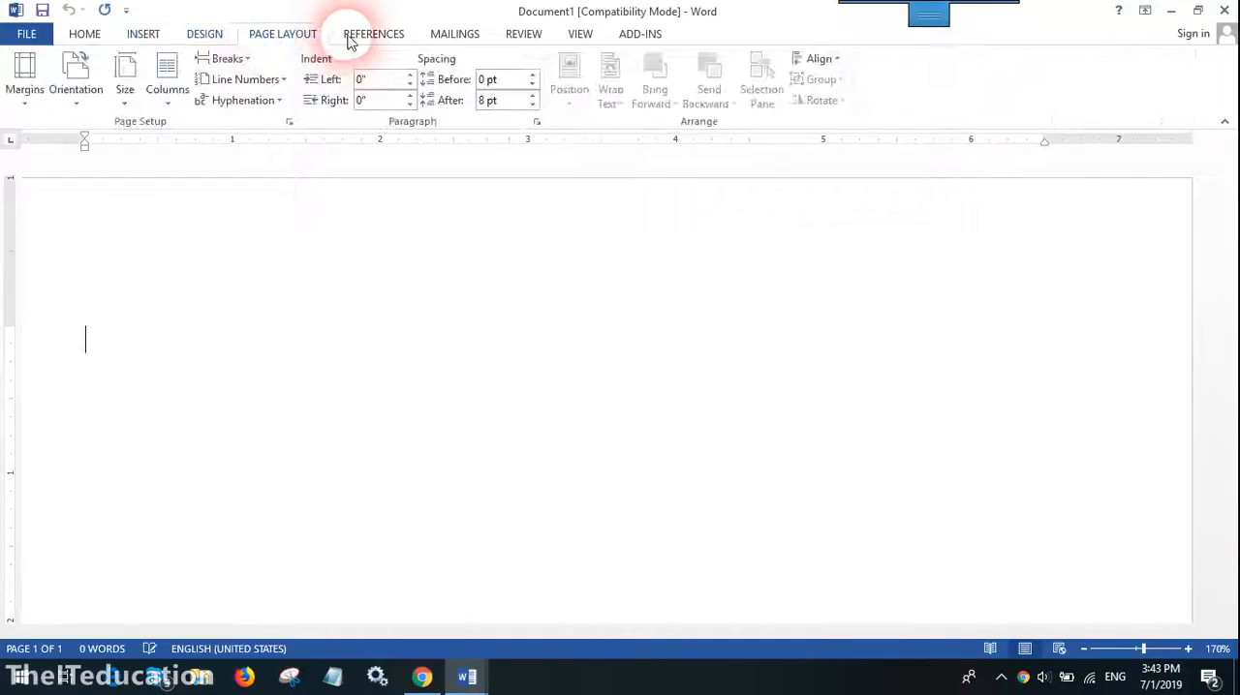
{"action": "left_click", "coordinate": [454, 35]}
{"action": "left_click", "coordinate": [85, 38]}
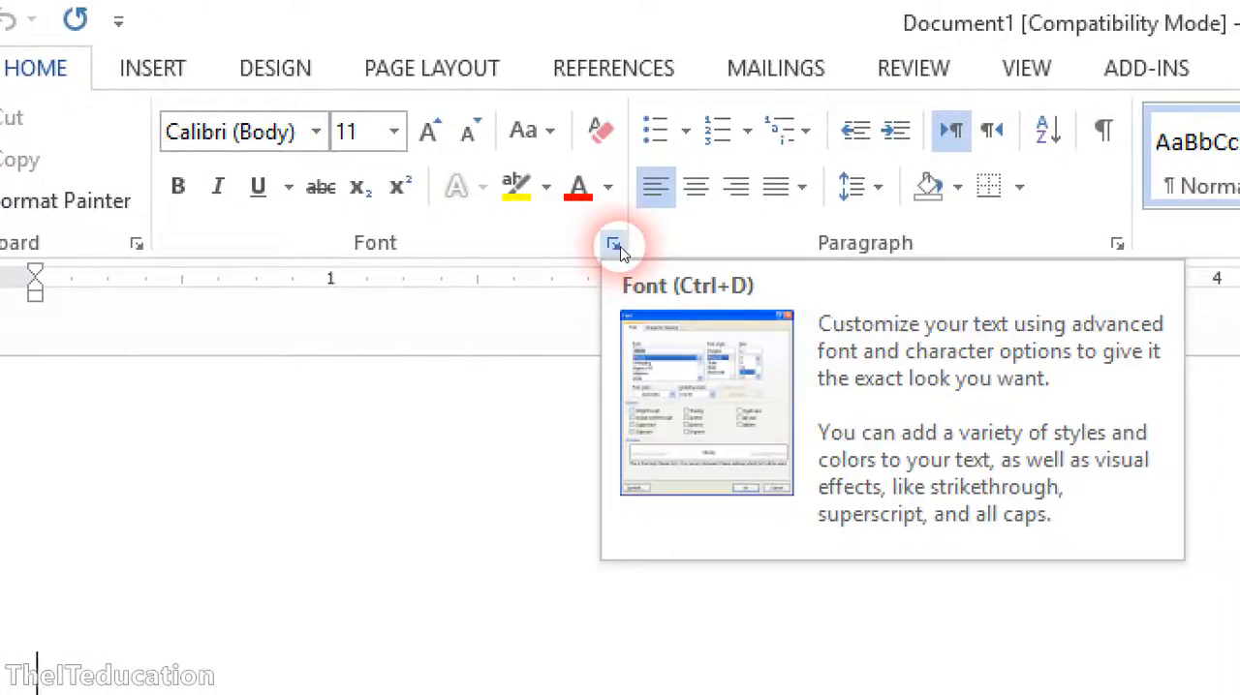
{"action": "left_click", "coordinate": [616, 246]}
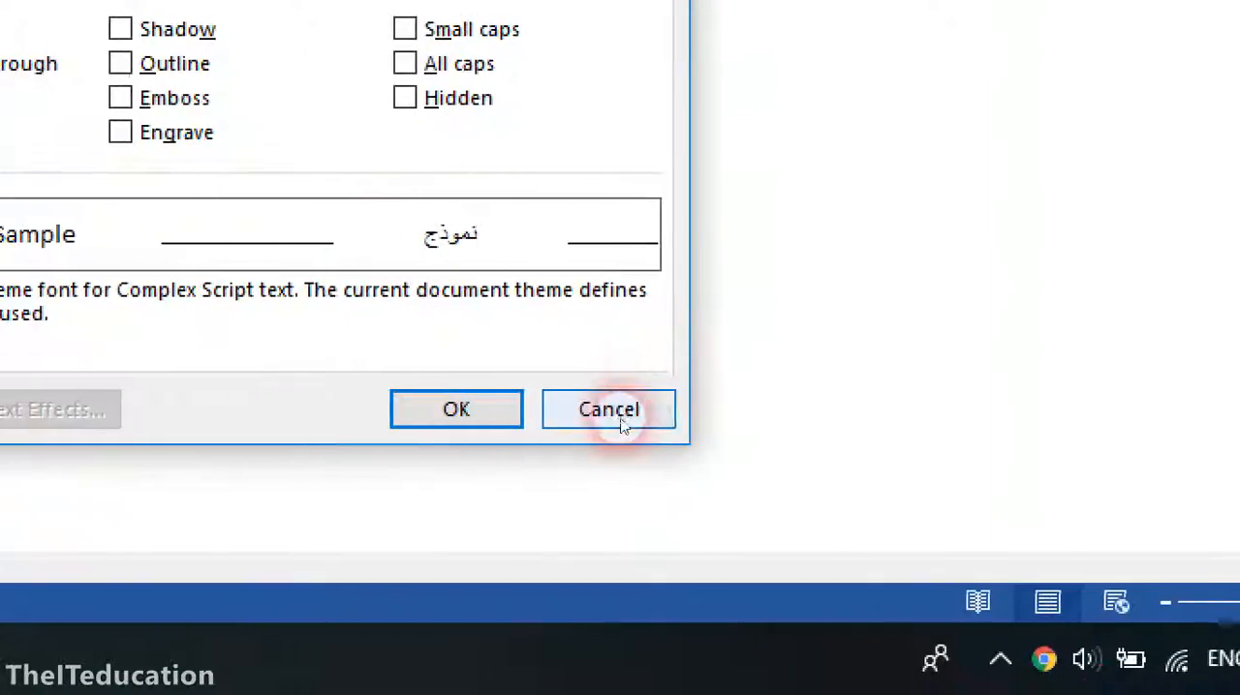
{"action": "left_click", "coordinate": [1025, 694]}
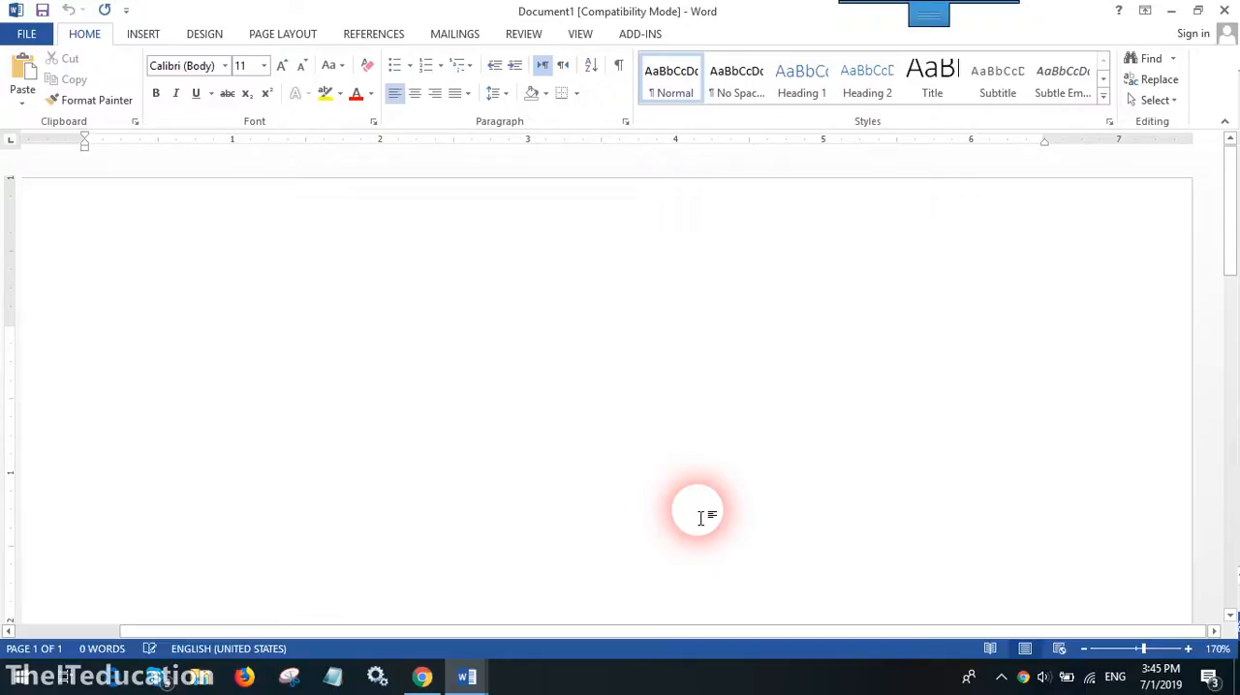
- Enter "Font Formating" as the heading on the first line, followed by a new paragraph
{"action": "type", "text": "Font Fo"}
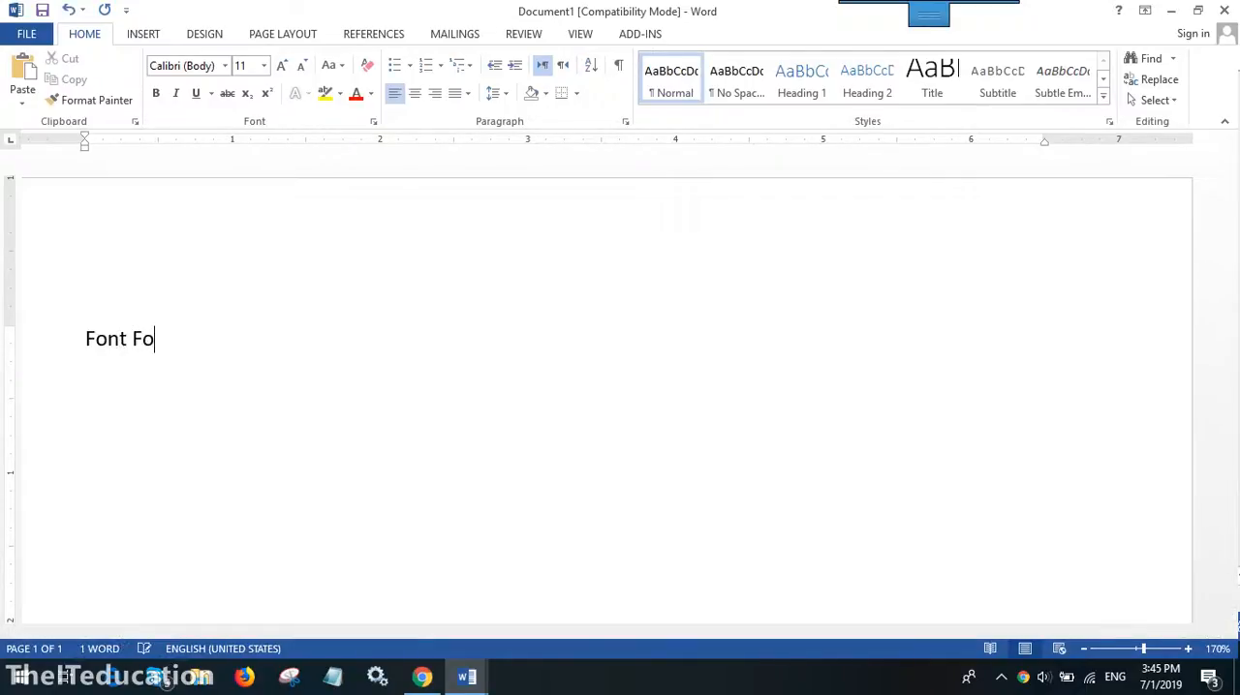
{"action": "type", "text": "rmating"}
{"action": "key", "text": "Return"}
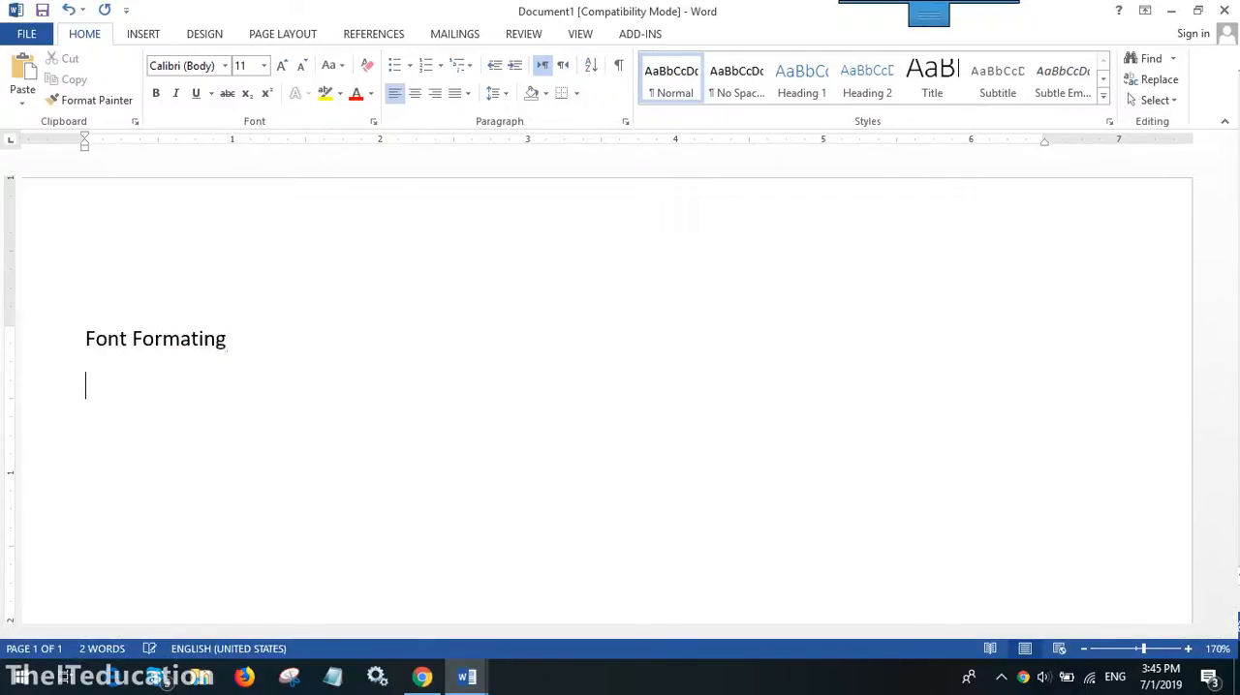
{"action": "left_click", "coordinate": [705, 516]}
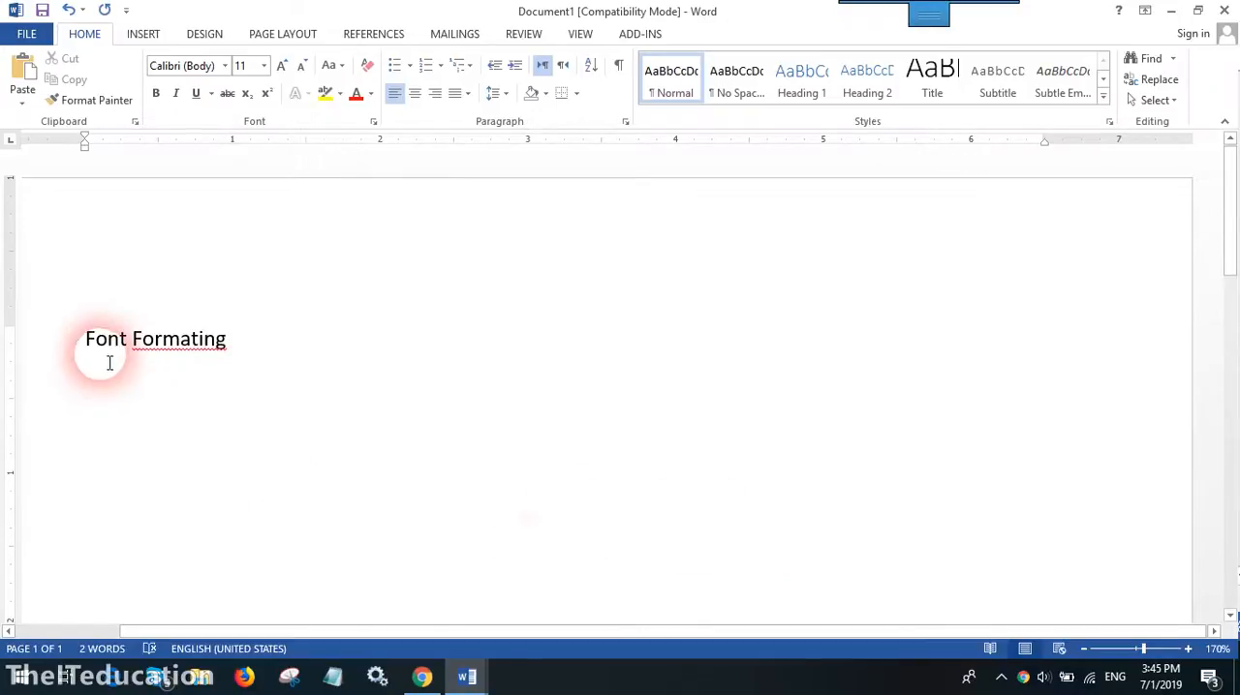
- Correct the misspelled second word of the heading to "Formatting" using the spelling suggestion
{"action": "left_click", "coordinate": [166, 344]}
{"action": "right_click", "coordinate": [194, 347]}
{"action": "left_click", "coordinate": [254, 364]}
{"action": "left_click", "coordinate": [56, 344]}
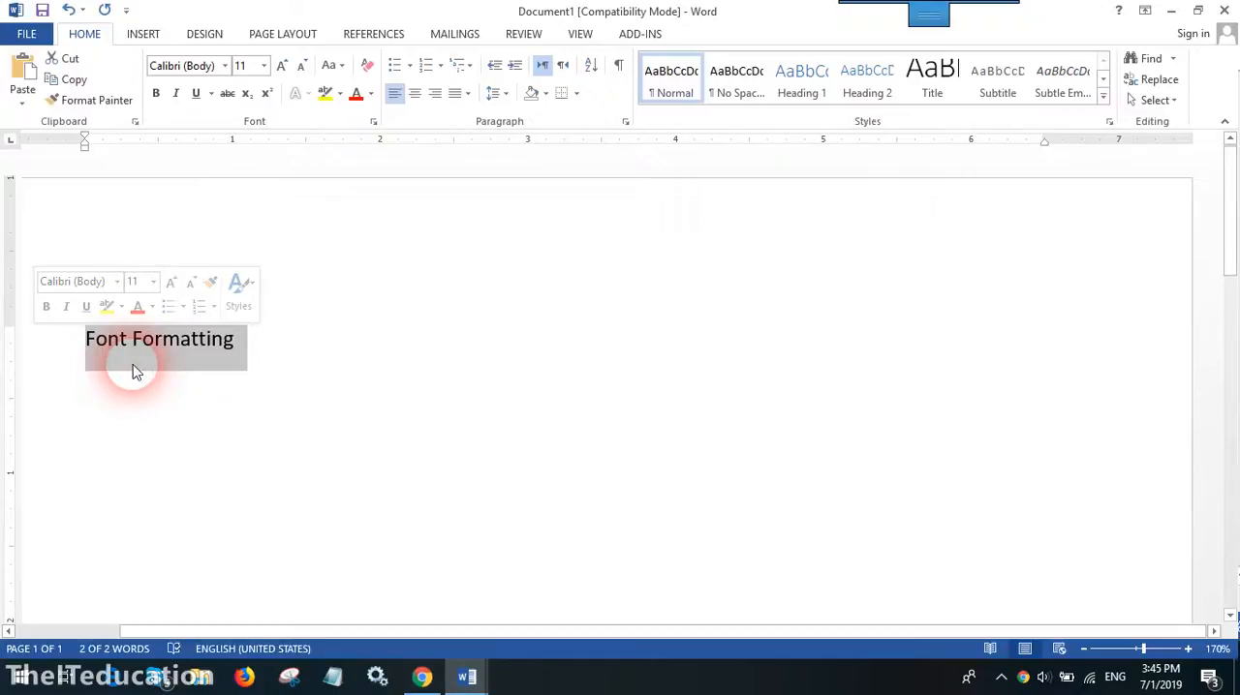
{"action": "left_click", "coordinate": [219, 365]}
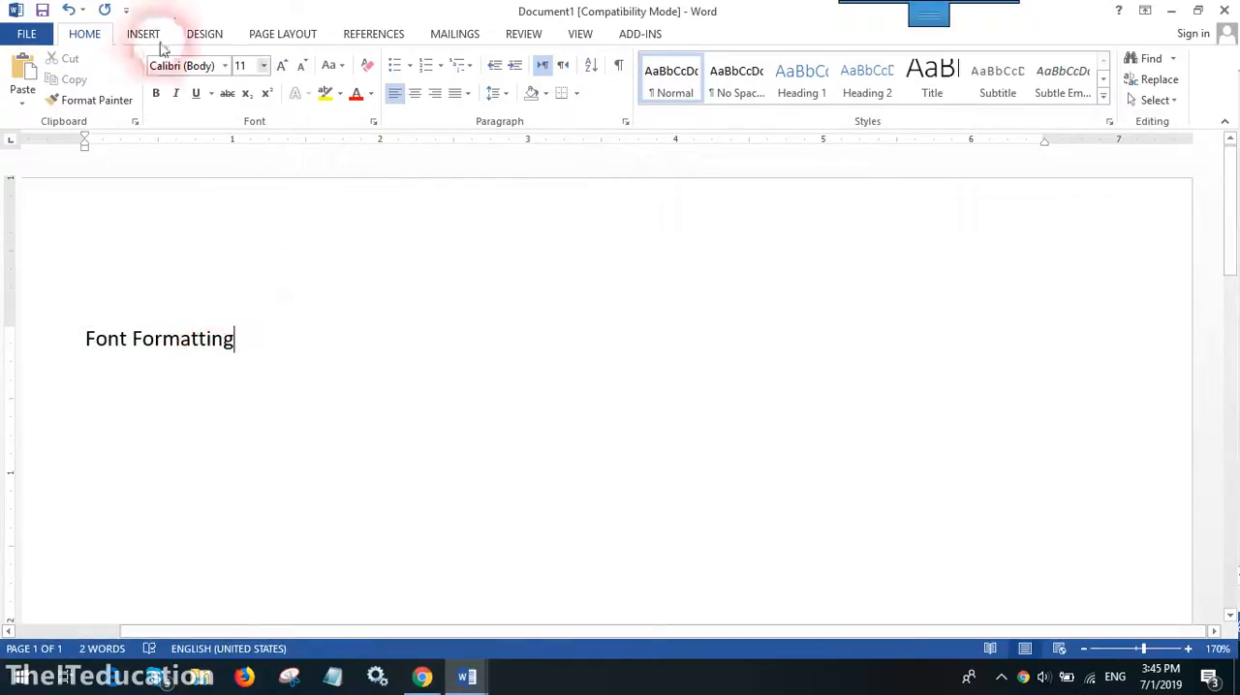
- Change the font of the whole "Font Formatting" heading to Harlow Solid Italic
{"action": "left_click", "coordinate": [225, 68]}
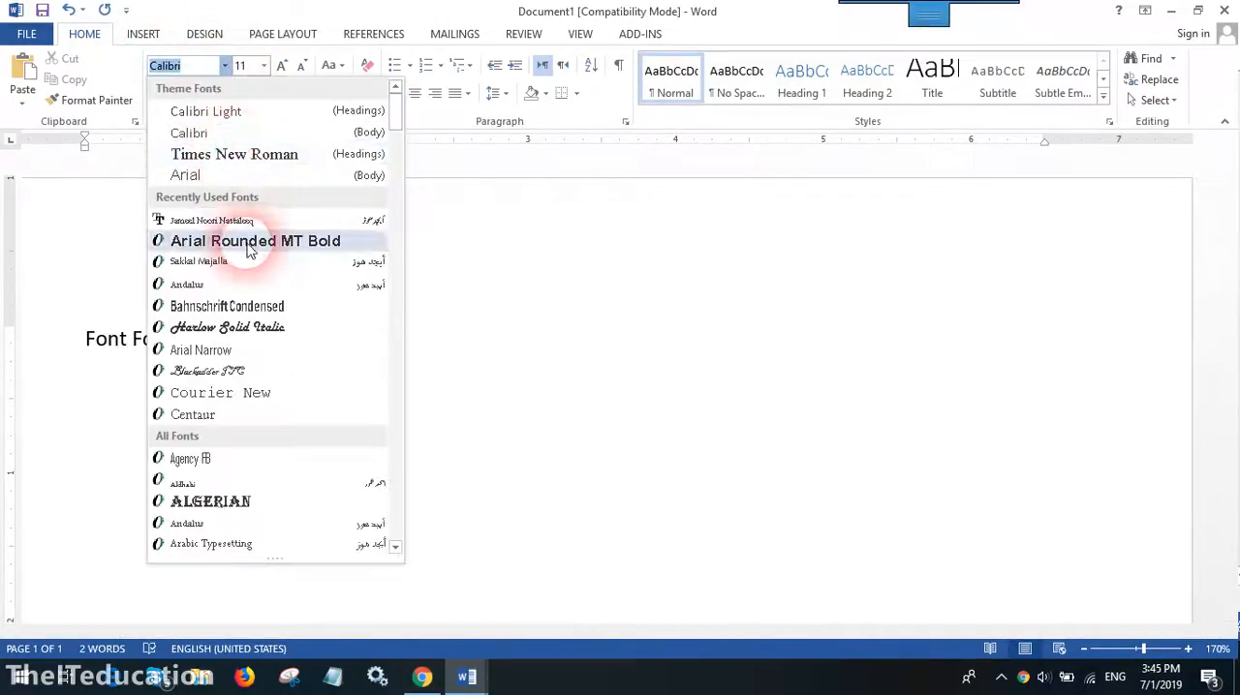
{"action": "left_click", "coordinate": [242, 241]}
{"action": "triple_click", "coordinate": [169, 336]}
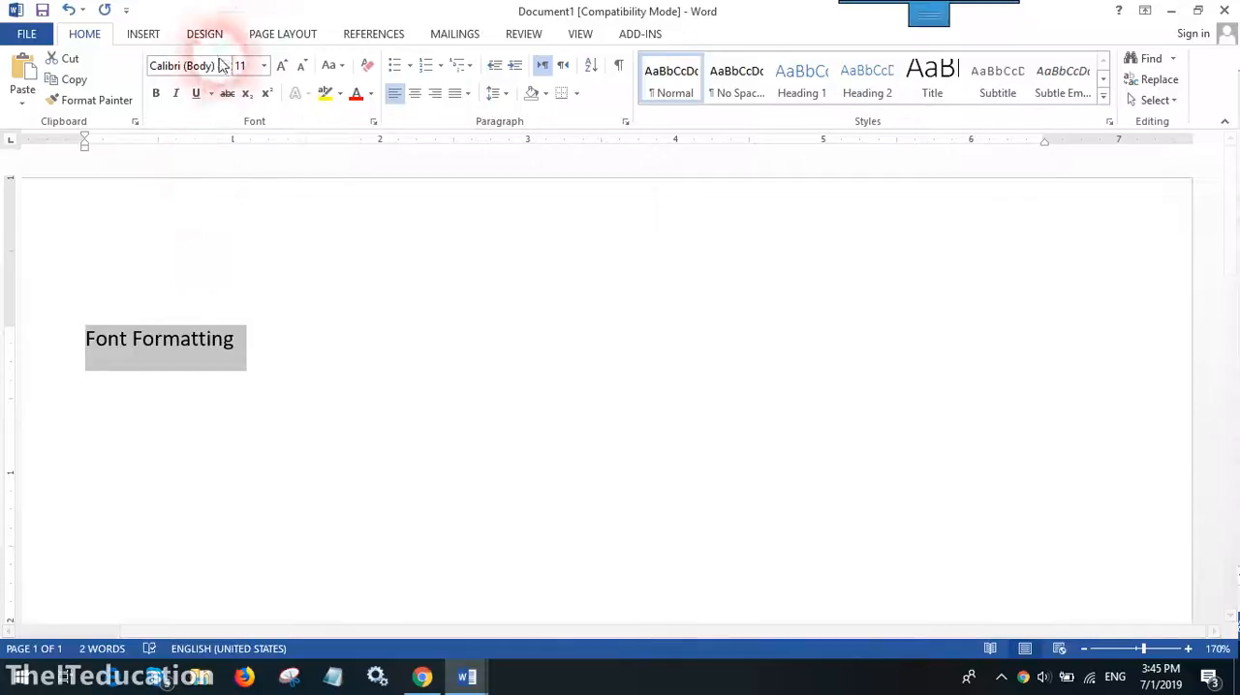
{"action": "left_click", "coordinate": [225, 75]}
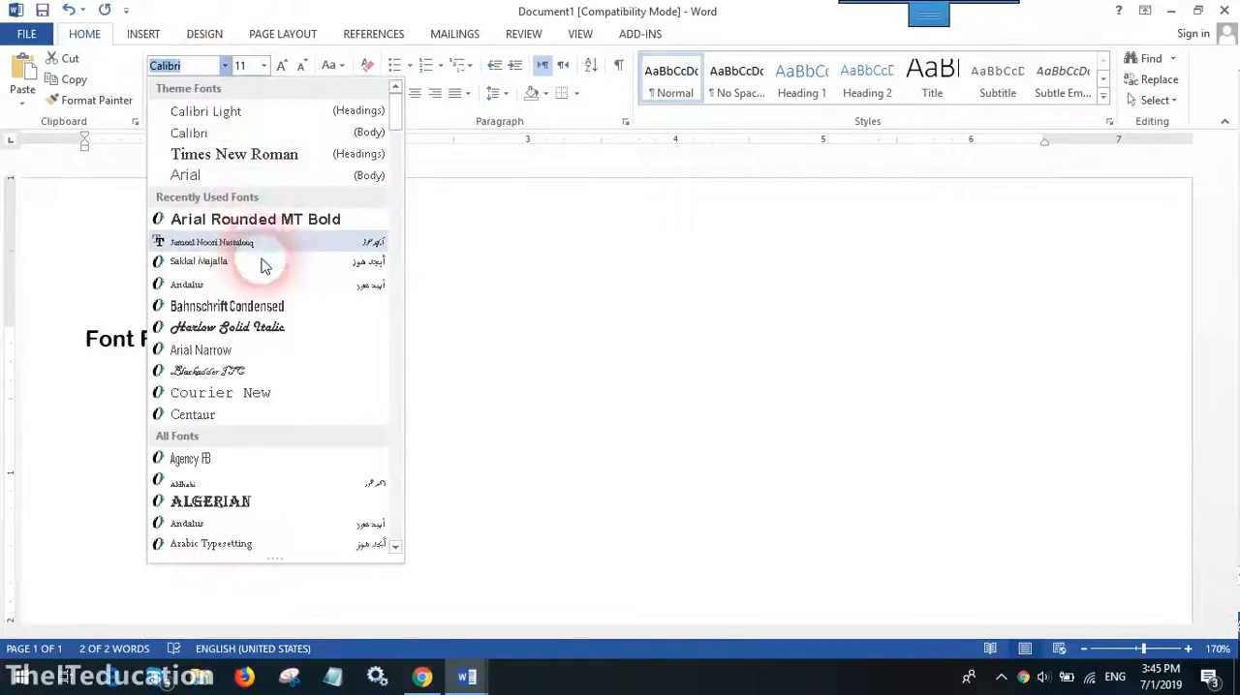
{"action": "left_click", "coordinate": [263, 331]}
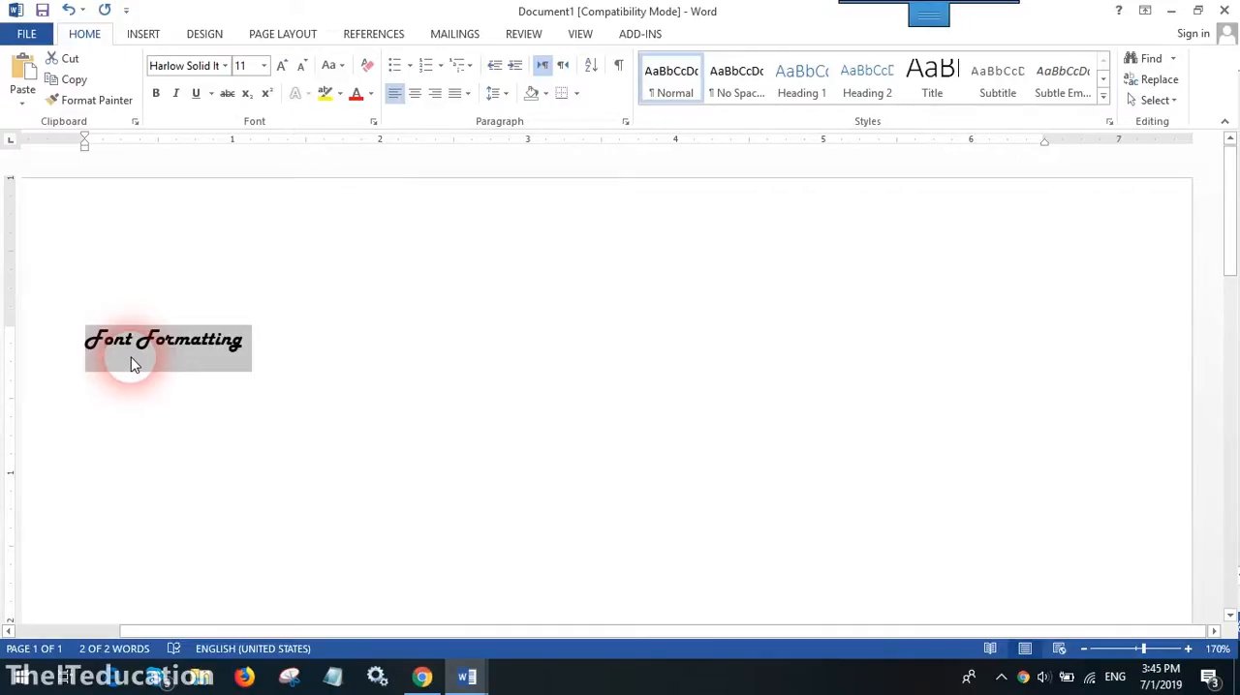
- Set the heading's font size to 28 and its text color to blue
{"action": "left_click", "coordinate": [264, 64]}
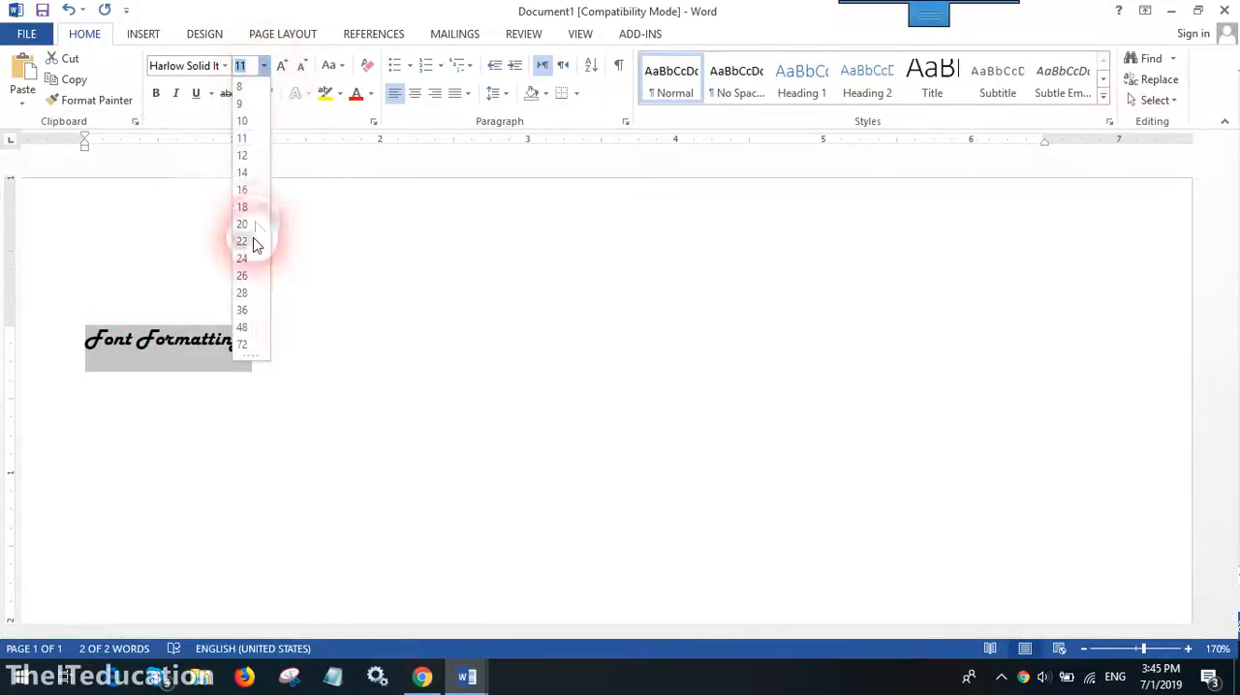
{"action": "left_click", "coordinate": [242, 293]}
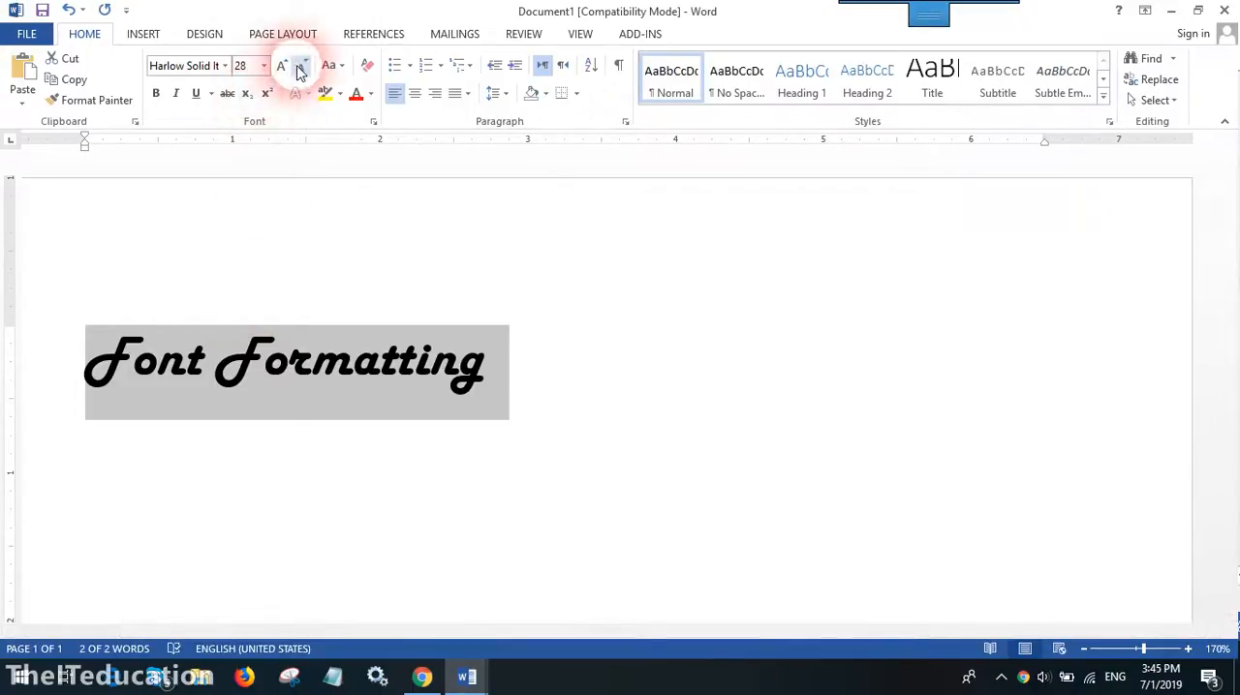
{"action": "left_click", "coordinate": [339, 94]}
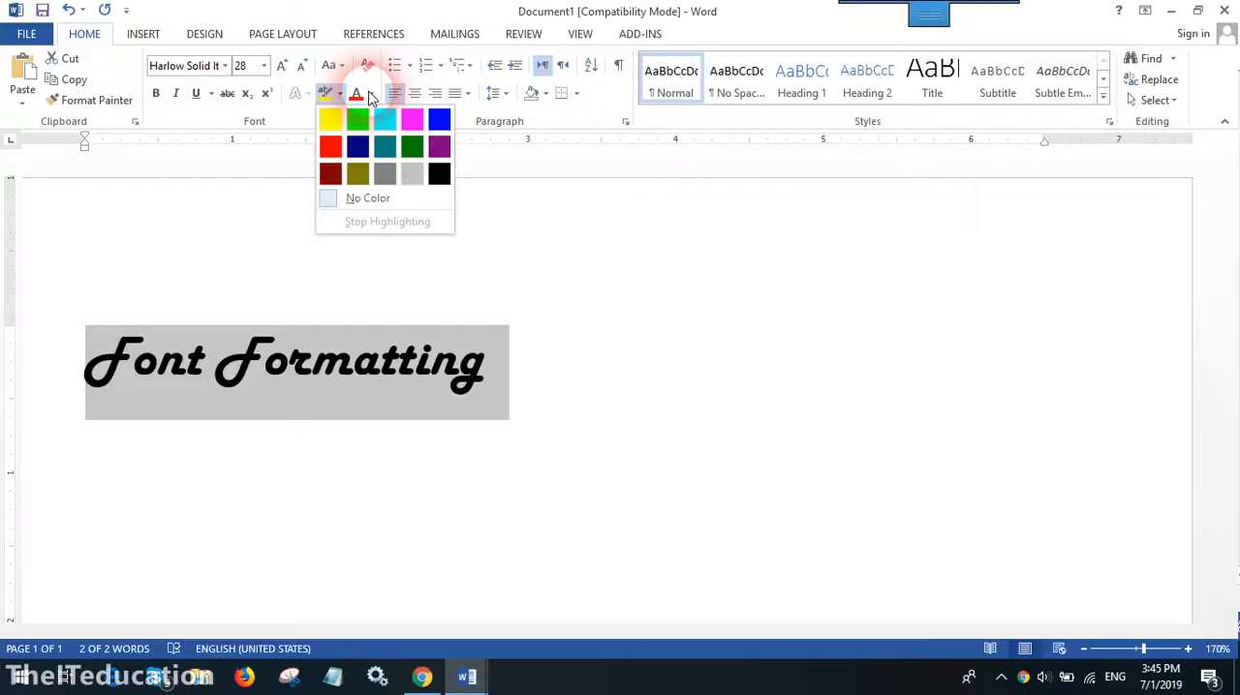
{"action": "left_click", "coordinate": [370, 94]}
{"action": "left_click", "coordinate": [371, 94]}
{"action": "left_click", "coordinate": [425, 162]}
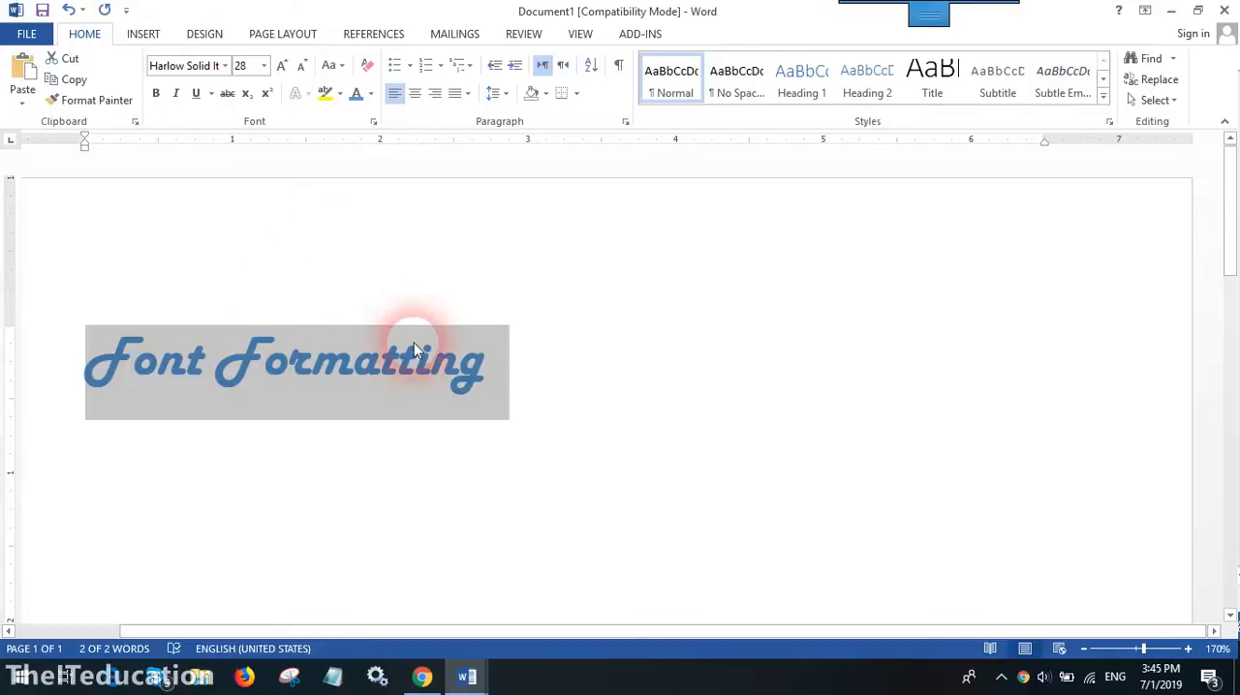
{"action": "left_click", "coordinate": [296, 465]}
{"action": "left_click_drag", "start_coordinate": [132, 361], "coordinate": [338, 396]}
{"action": "left_click", "coordinate": [166, 445]}
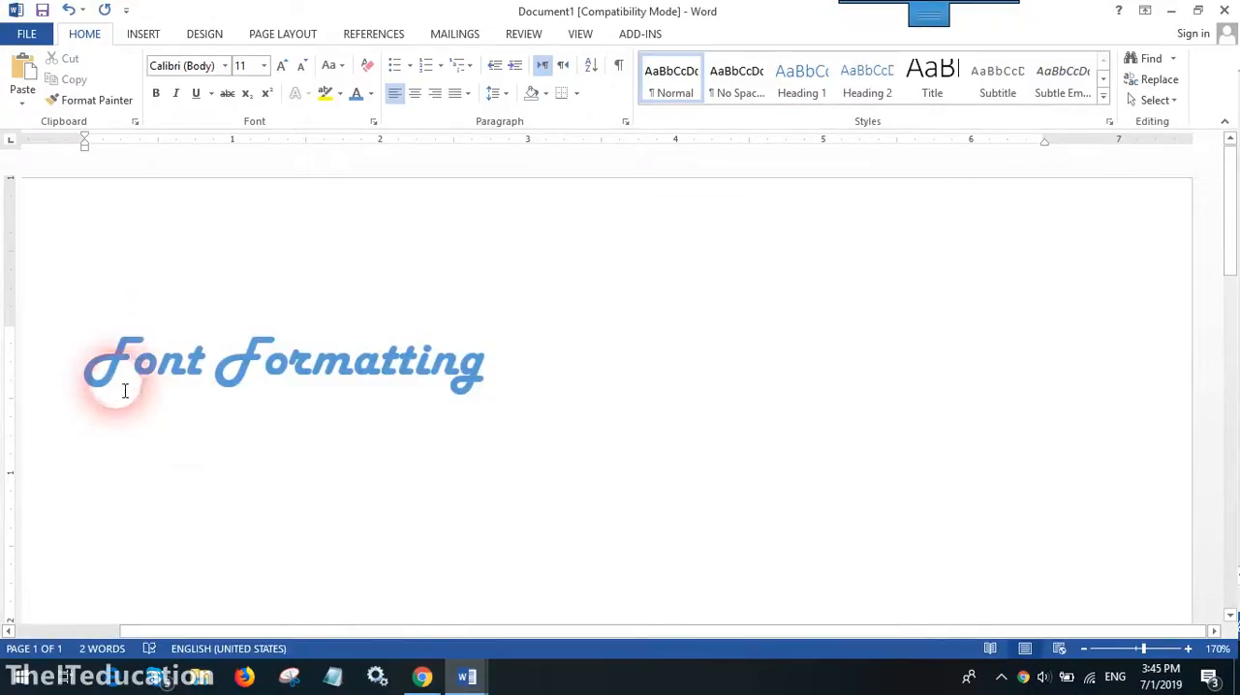
{"action": "left_click_drag", "start_coordinate": [82, 368], "coordinate": [373, 353]}
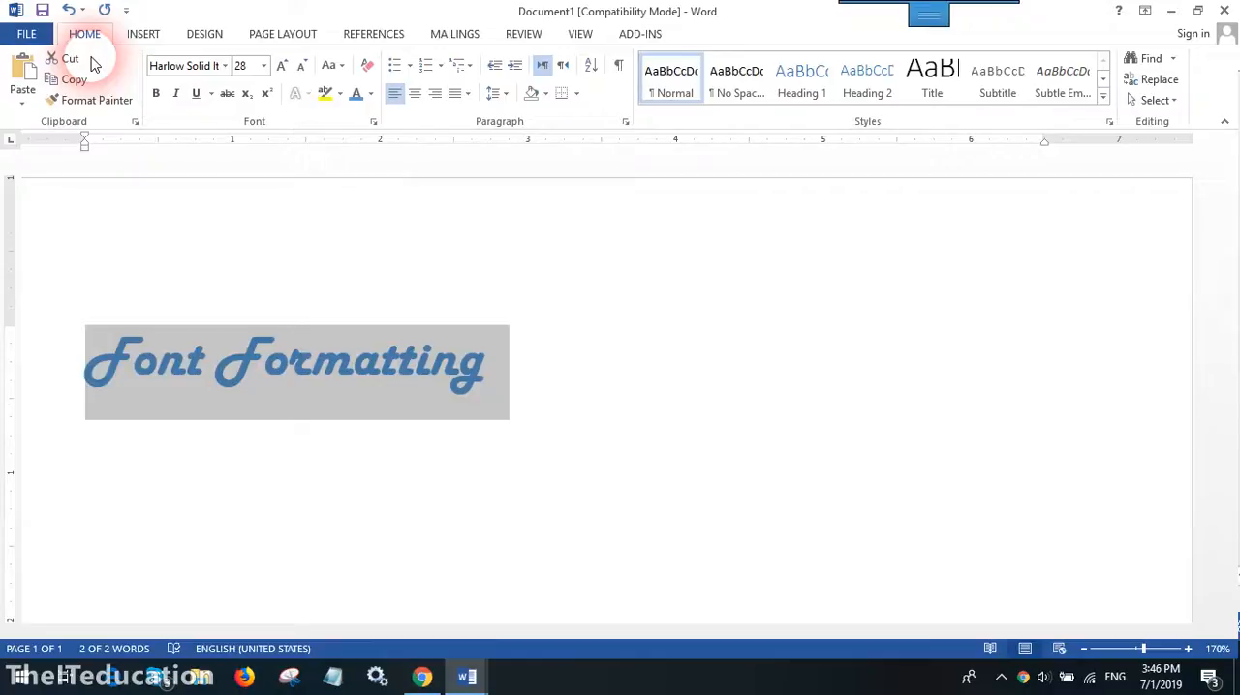
- Below the heading, add an indented line reading "Font, size, Effects, Color, Backcolor"
{"action": "left_click", "coordinate": [520, 392]}
{"action": "key", "text": "Return"}
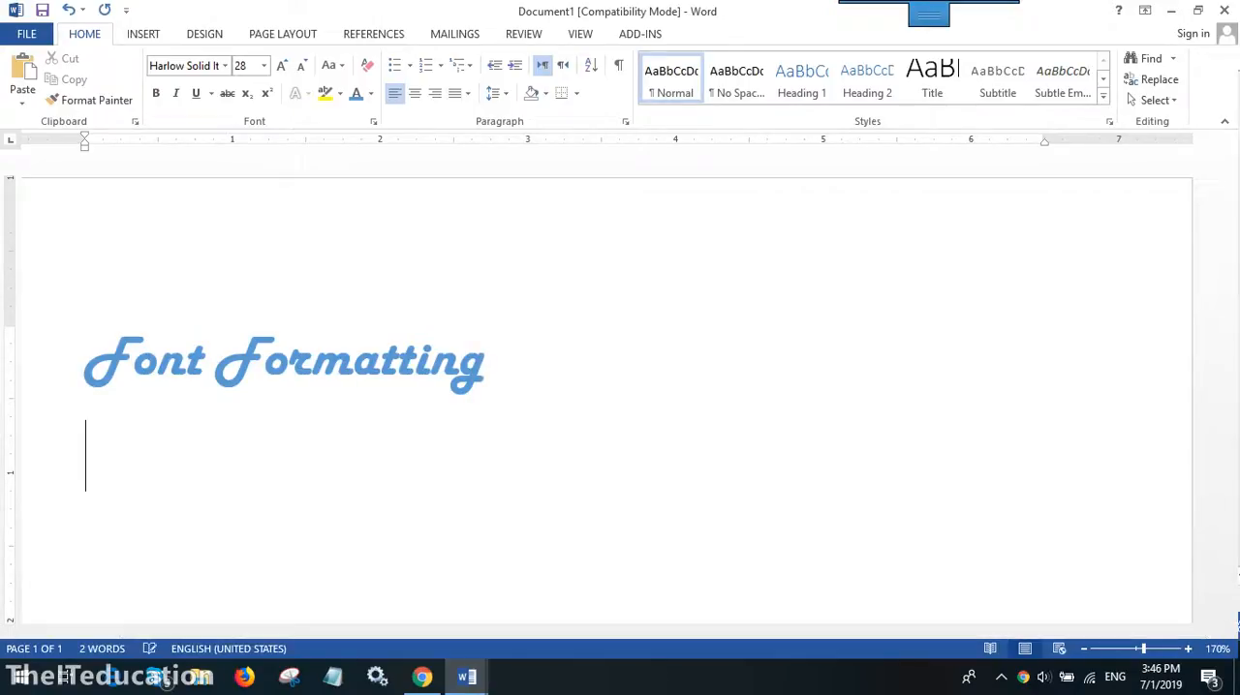
{"action": "key", "text": "Tab"}
{"action": "type", "text": "Font"}
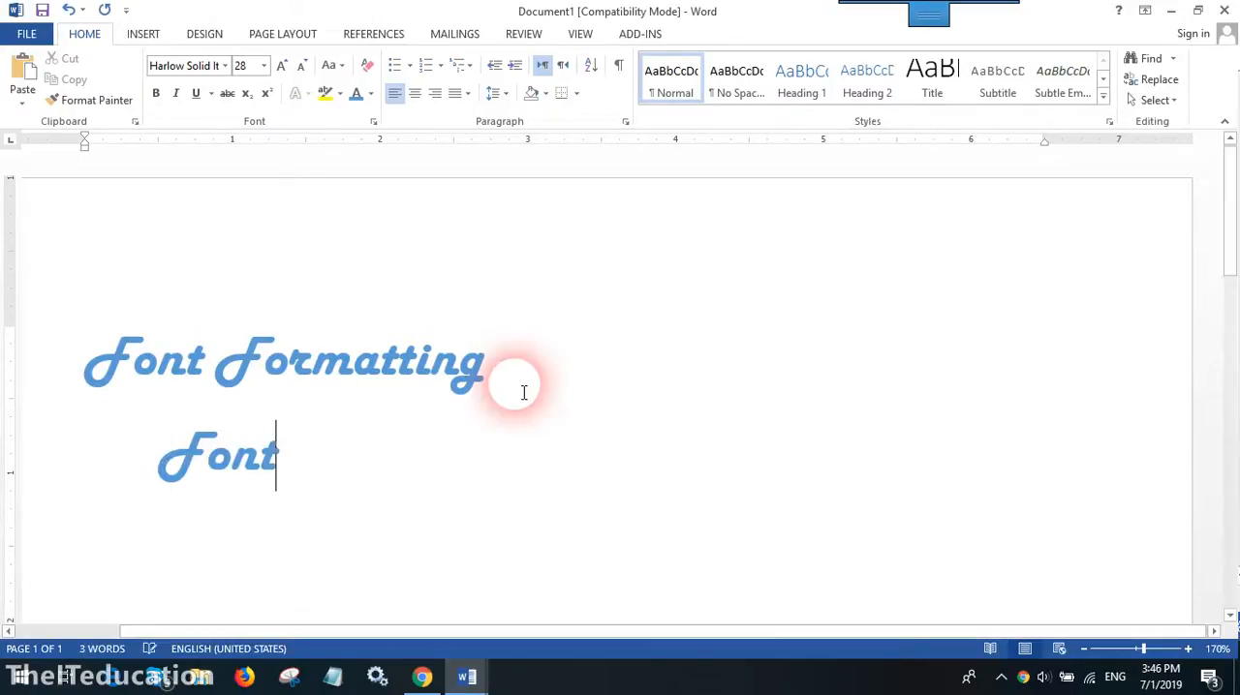
{"action": "type", "text": ", size, "}
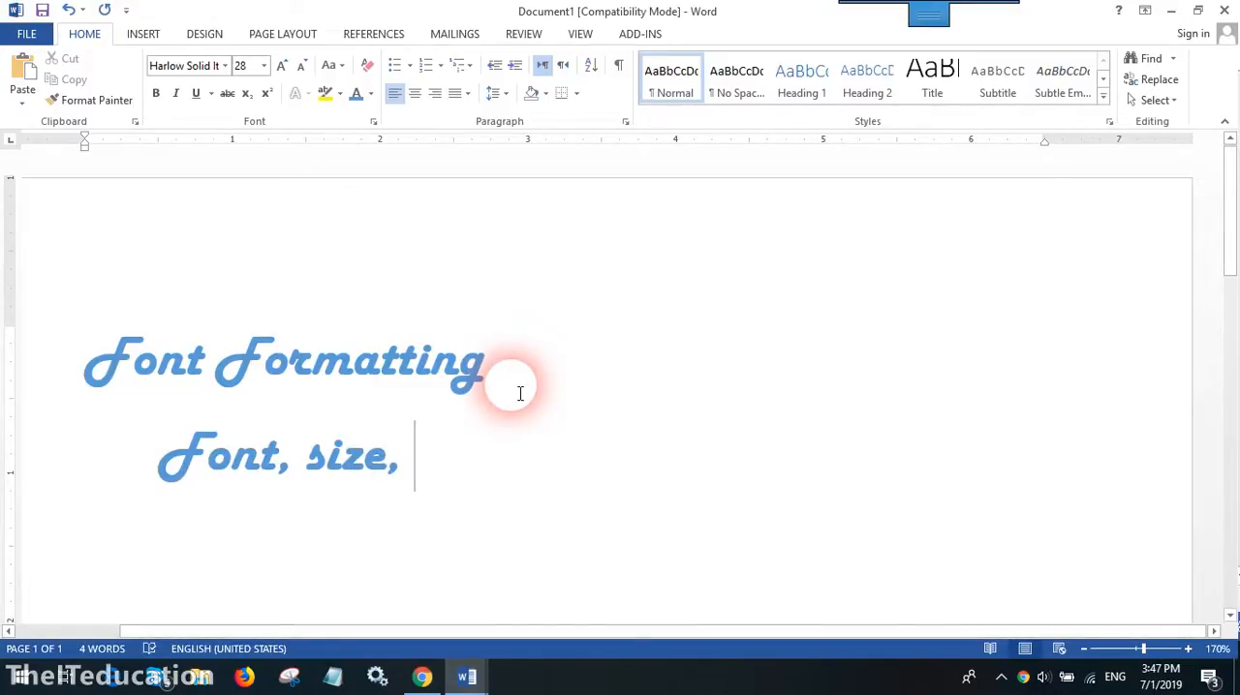
{"action": "type", "text": "Effects"}
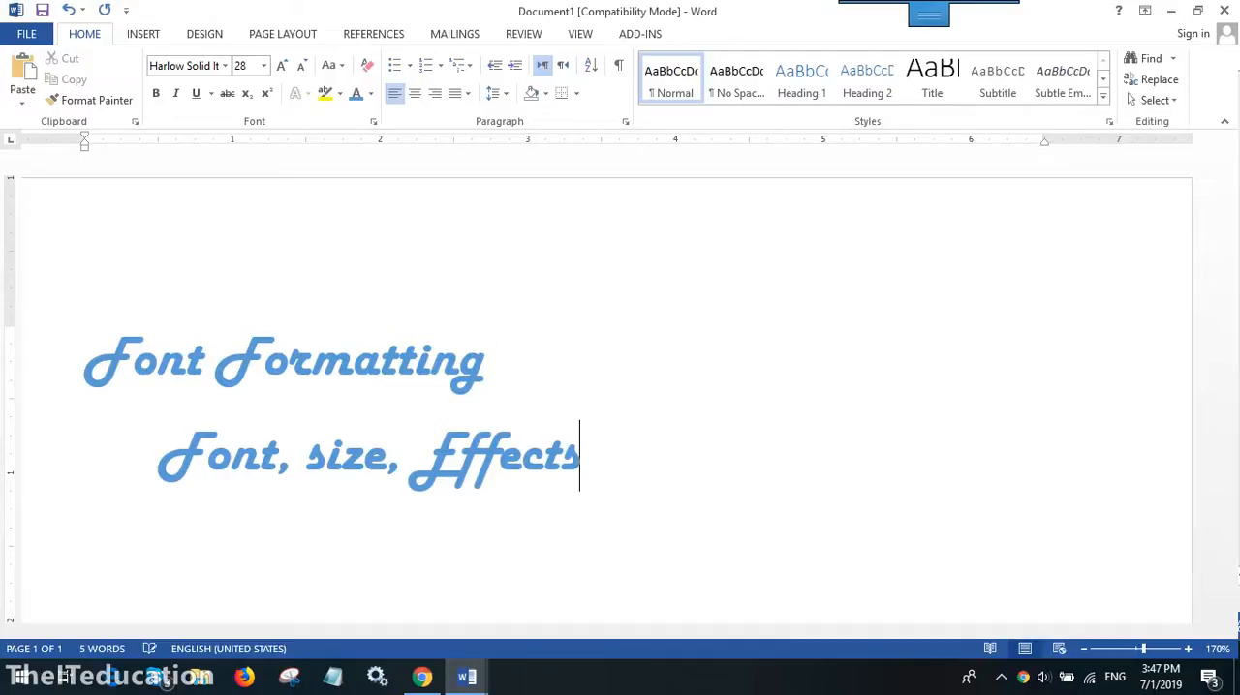
{"action": "type", "text": ", "}
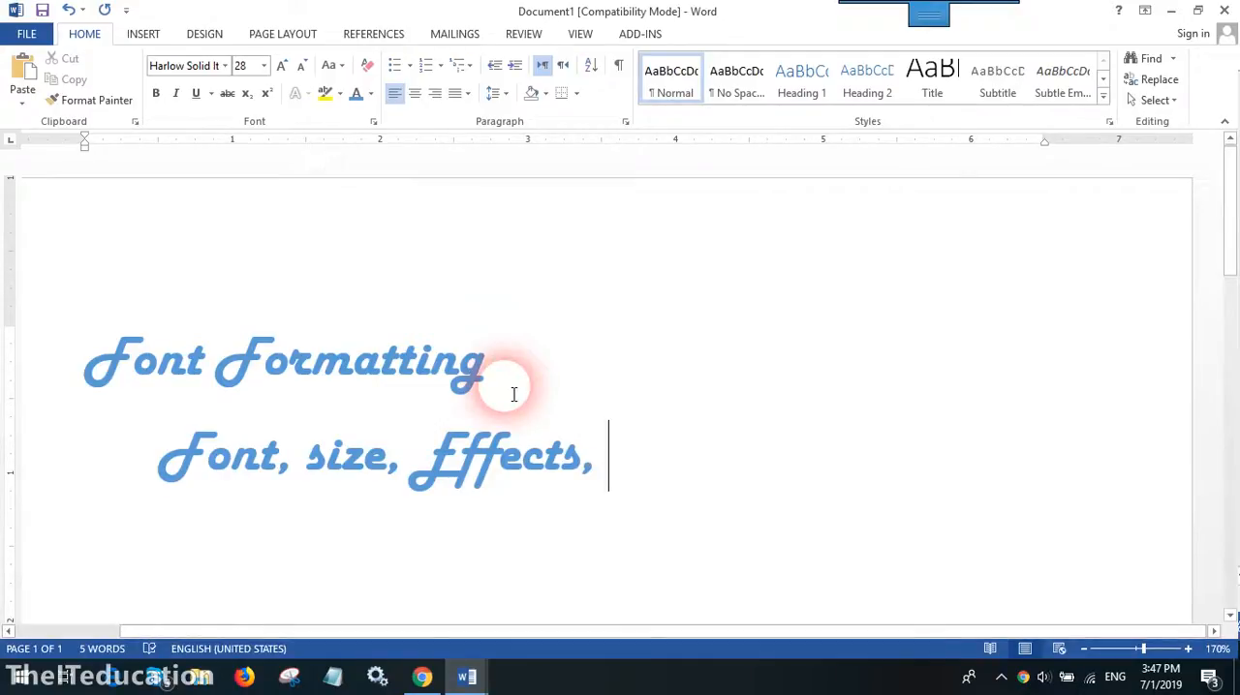
{"action": "type", "text": "Color"}
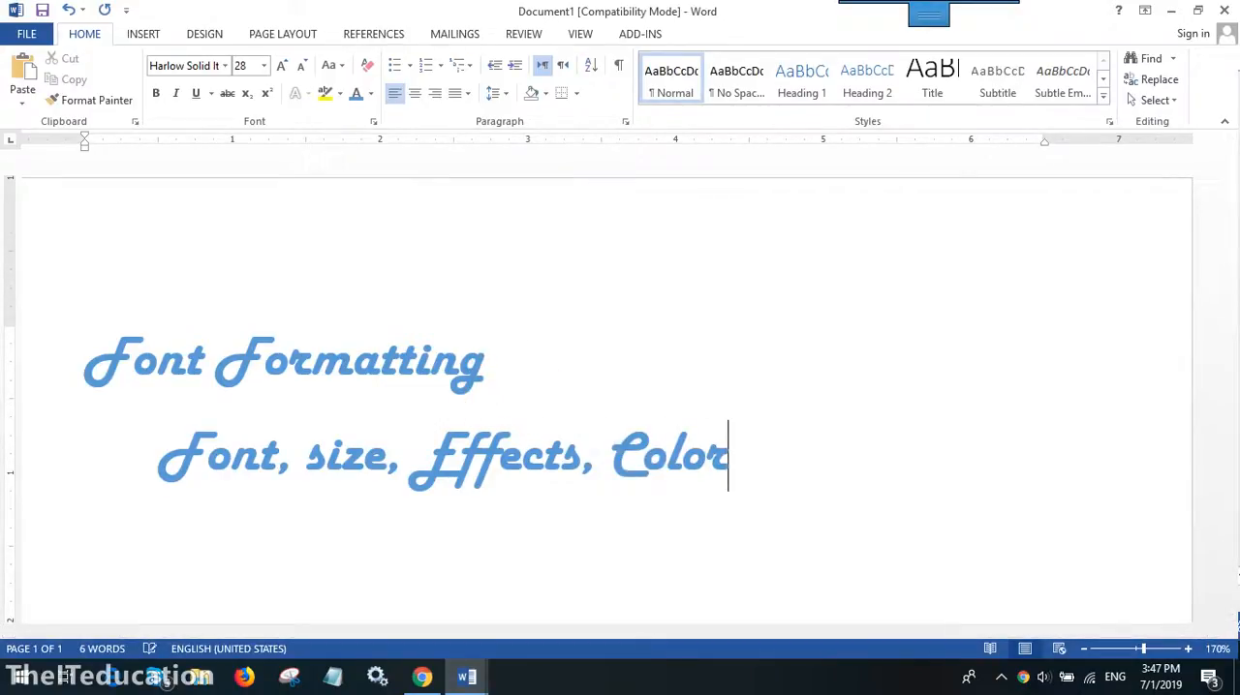
{"action": "type", "text": ", "}
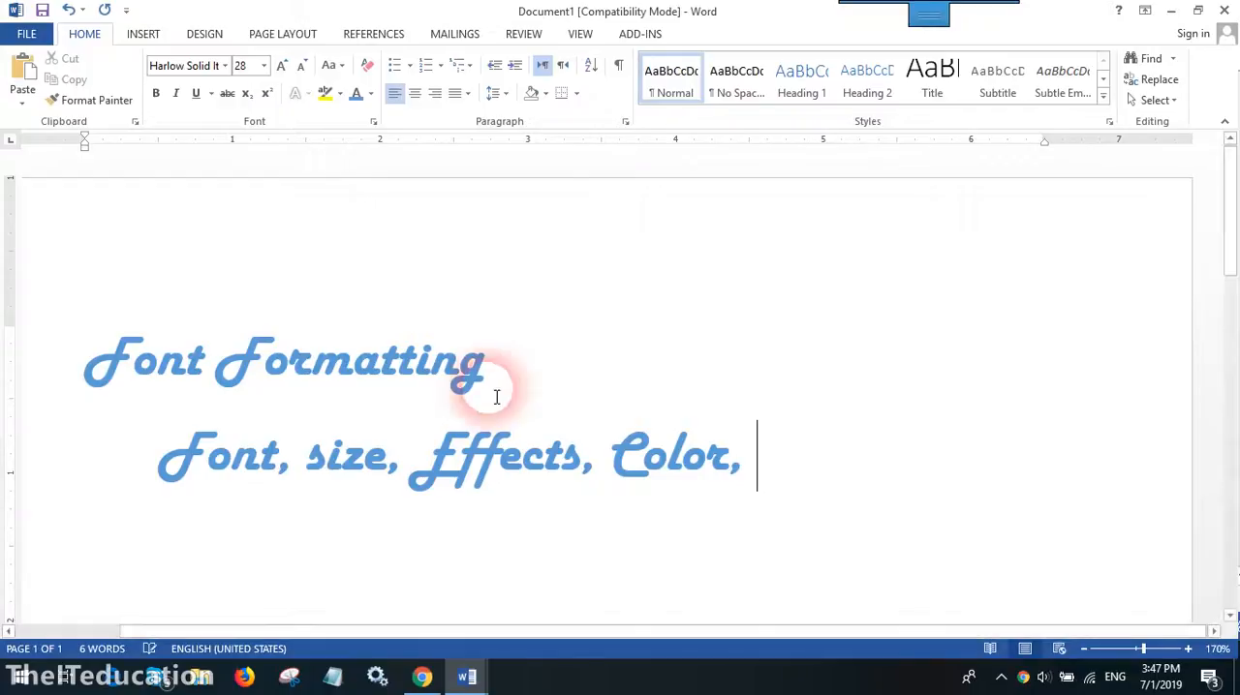
{"action": "type", "text": "Backc"}
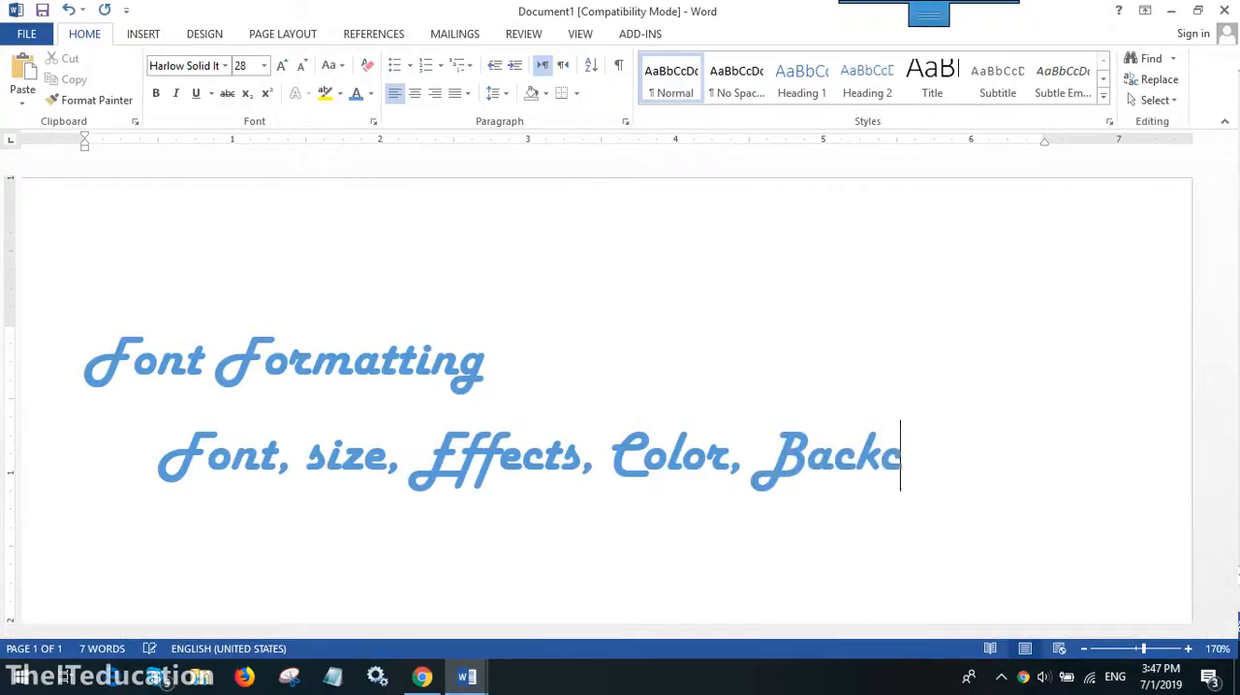
{"action": "type", "text": "olor"}
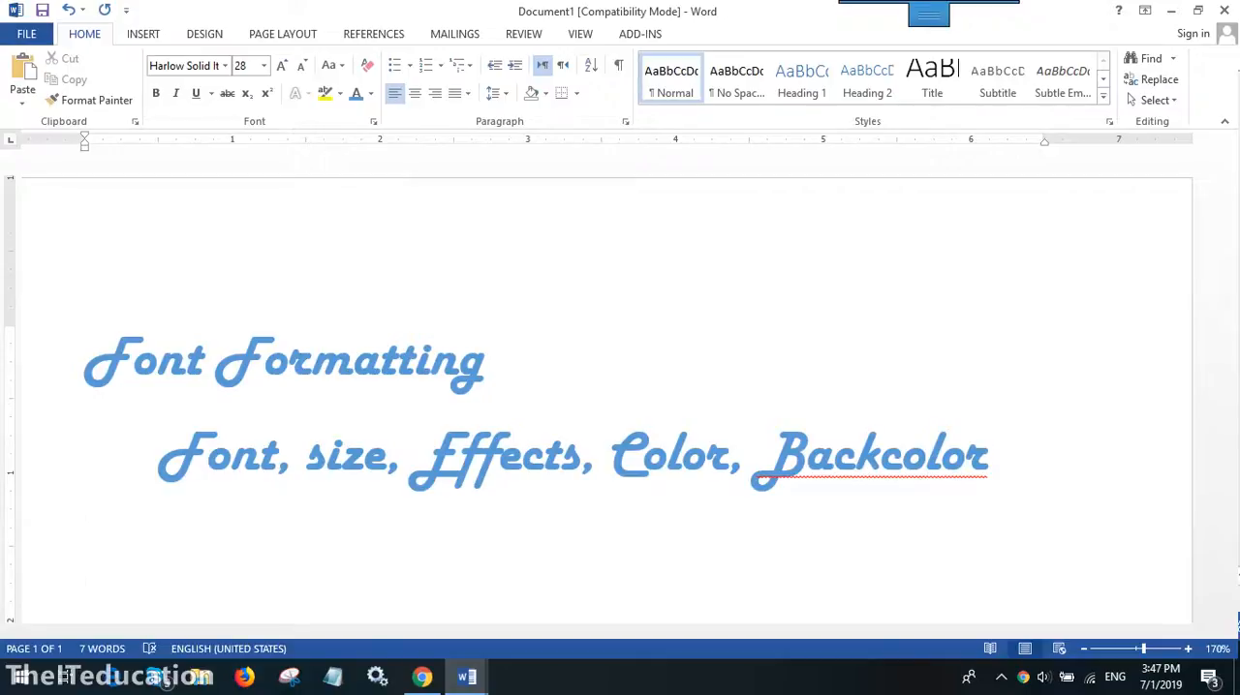
{"action": "type", "text": " Speci"}
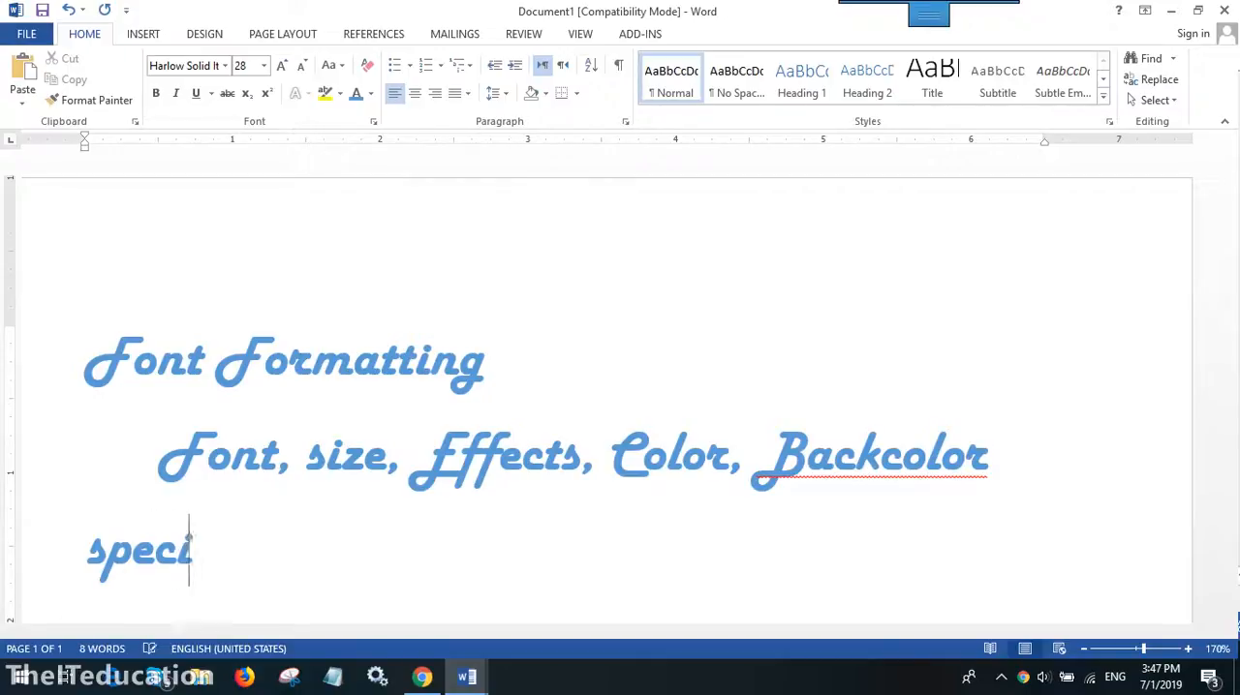
{"action": "type", "text": "al effects"}
- Add "Special effects" on its own line below the feature list, followed by a new paragraph
{"action": "key", "text": "Return"}
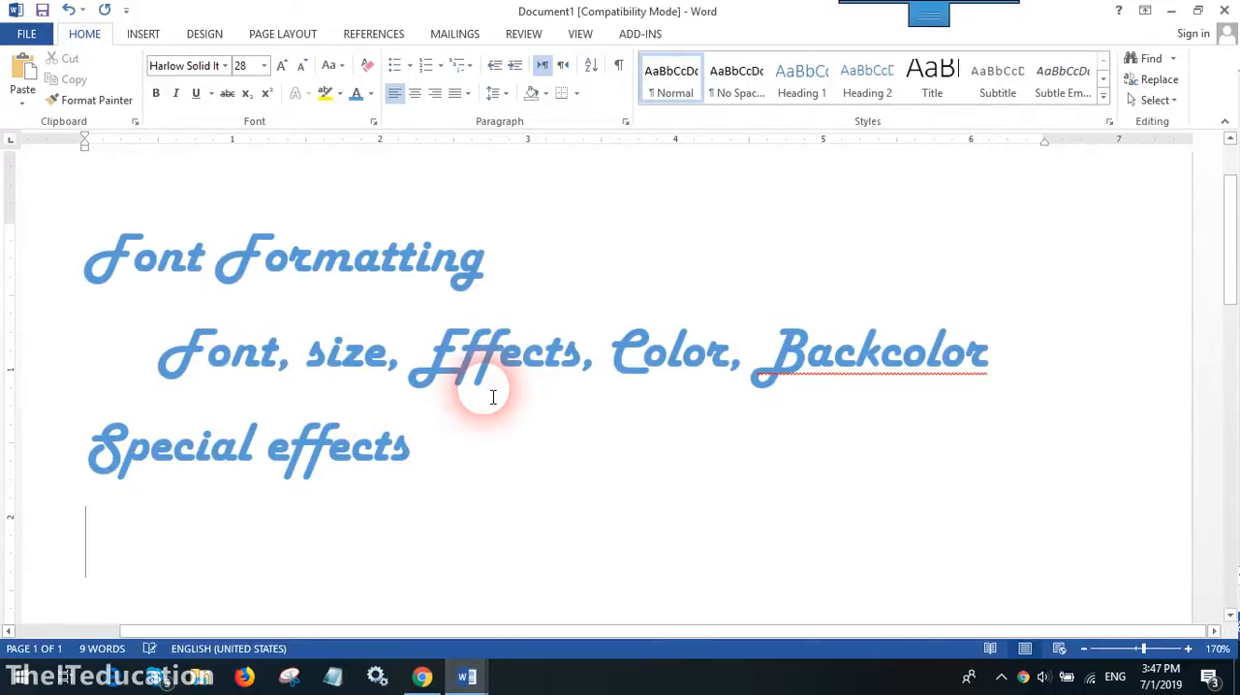
- Change the two lines below the heading to Times New Roman with black text
{"action": "left_click_drag", "start_coordinate": [164, 326], "coordinate": [397, 459]}
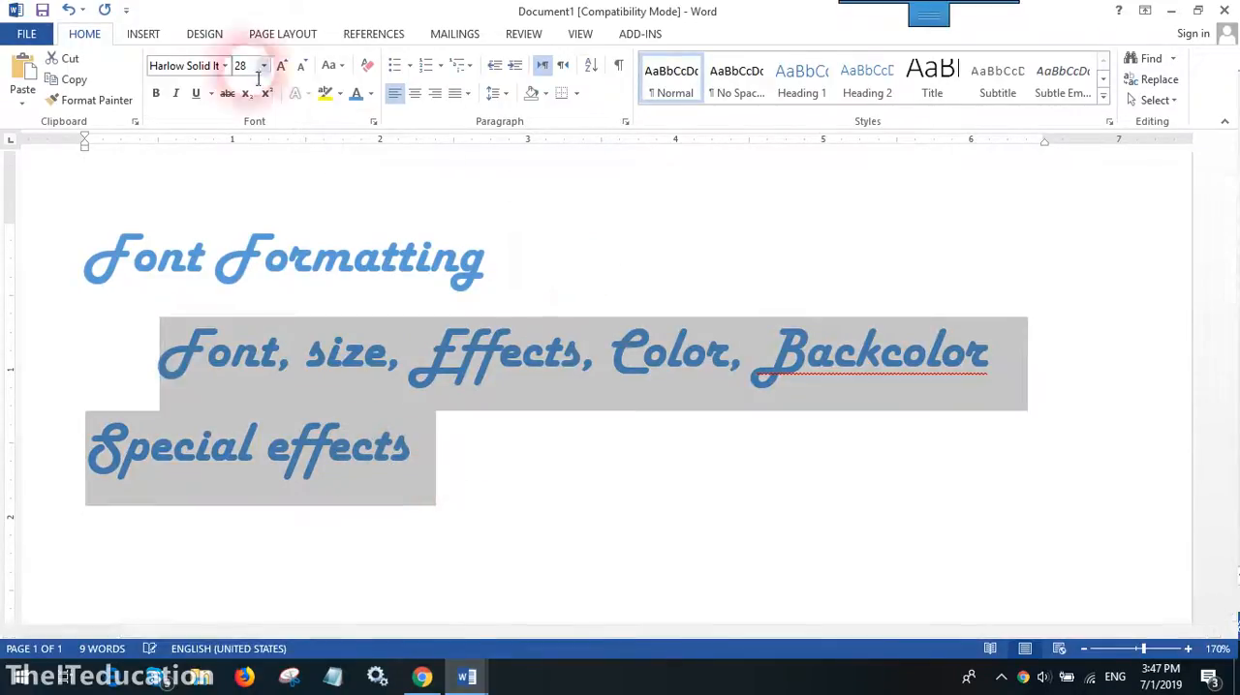
{"action": "left_click", "coordinate": [224, 65]}
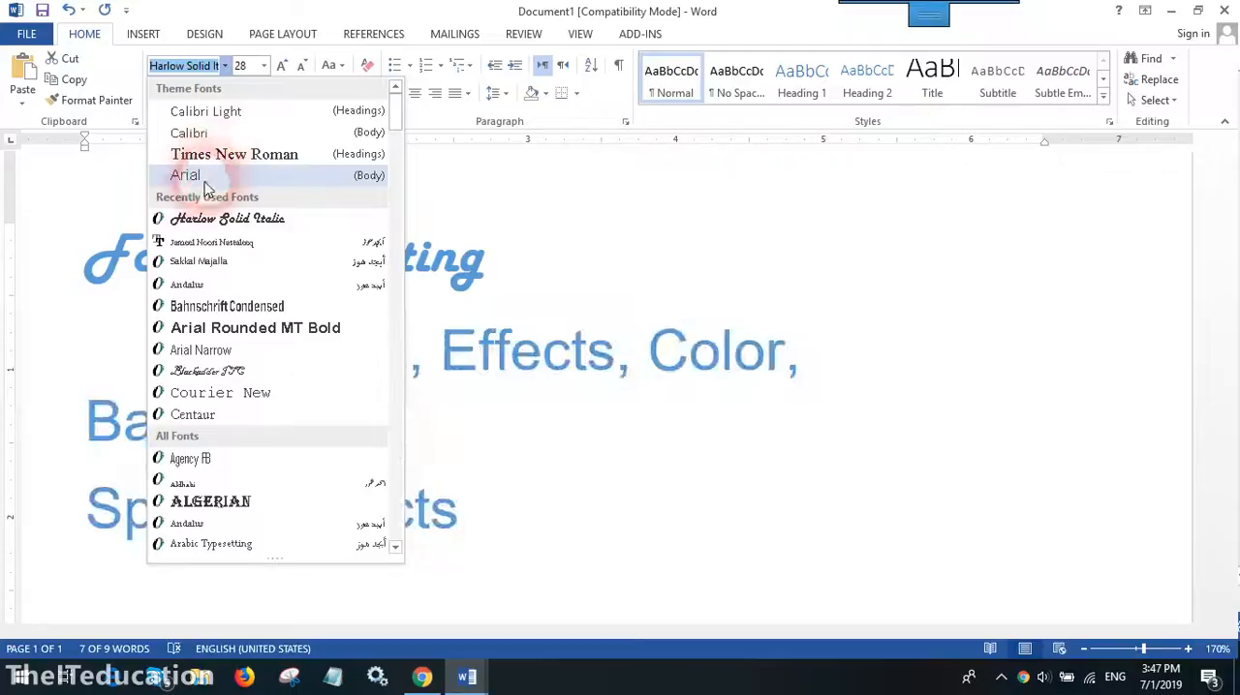
{"action": "left_click", "coordinate": [232, 155]}
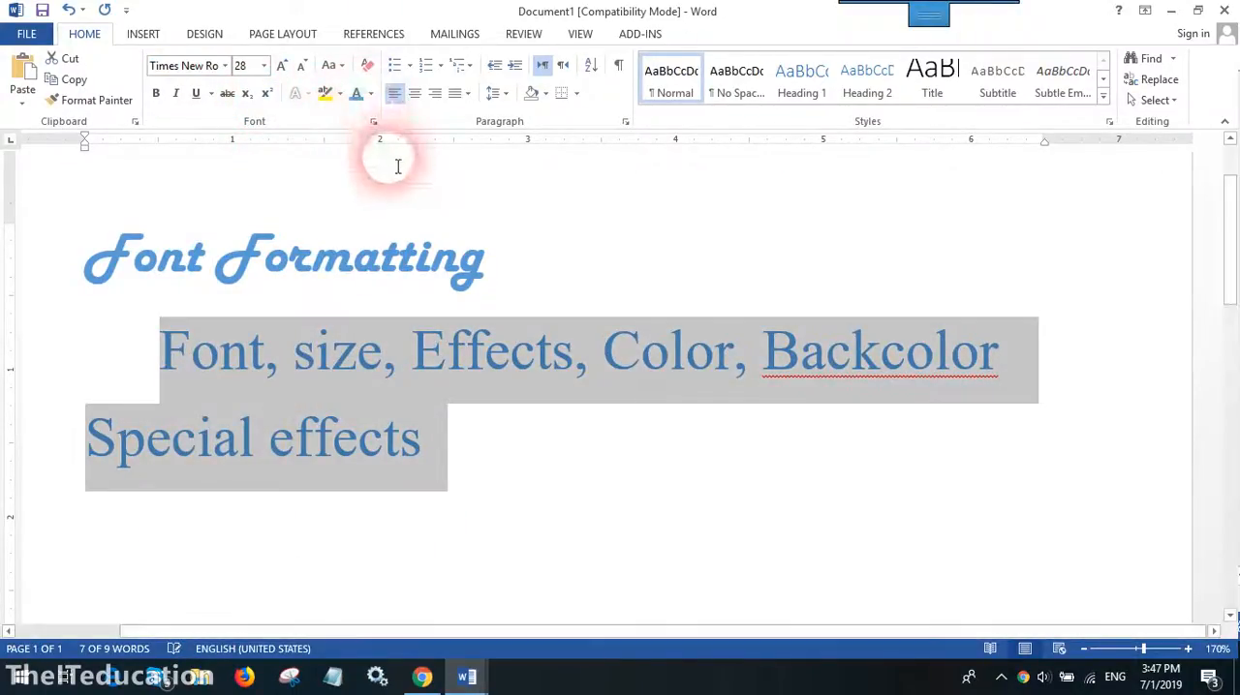
{"action": "left_click", "coordinate": [369, 93]}
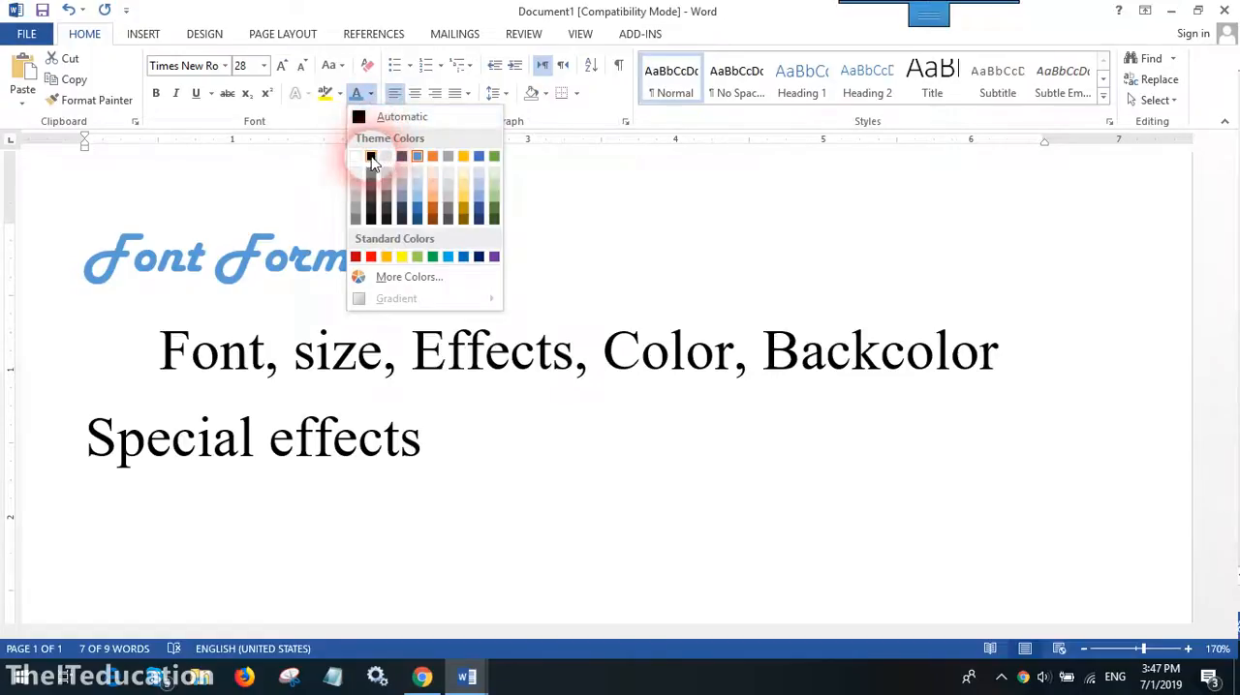
{"action": "left_click", "coordinate": [371, 160]}
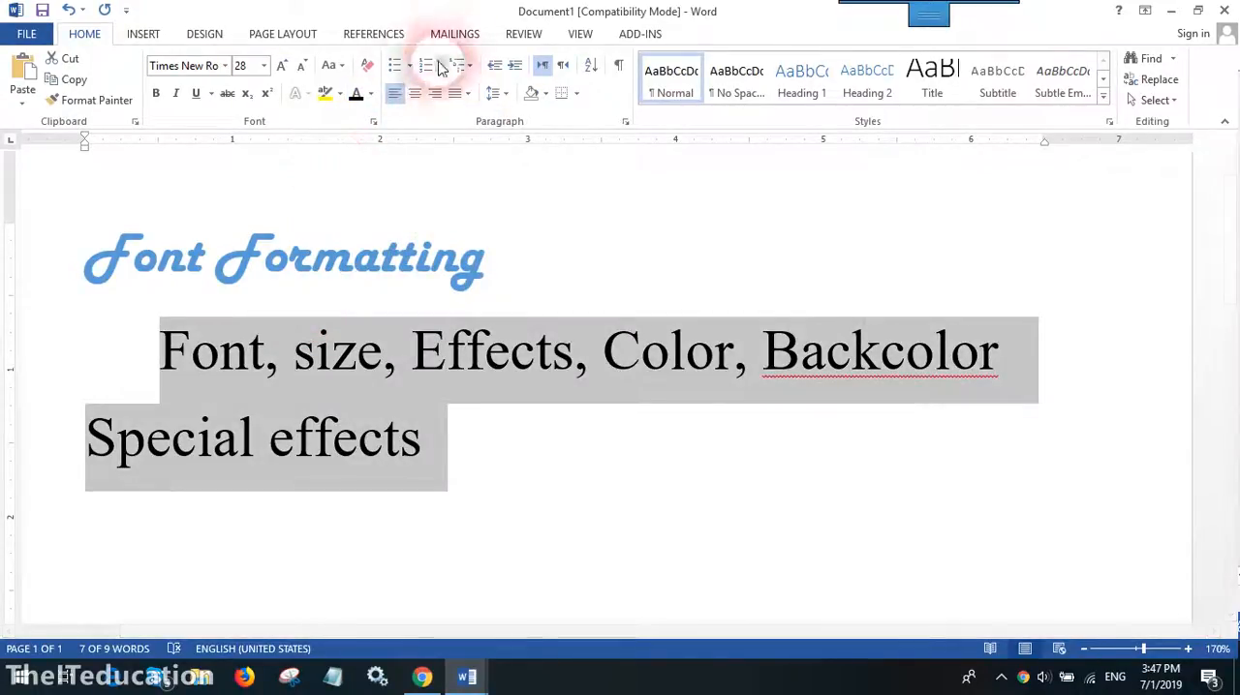
- Make the two feature lines a bulleted list and merge them into one bullet, with a comma before "Special effects"
{"action": "left_click", "coordinate": [394, 64]}
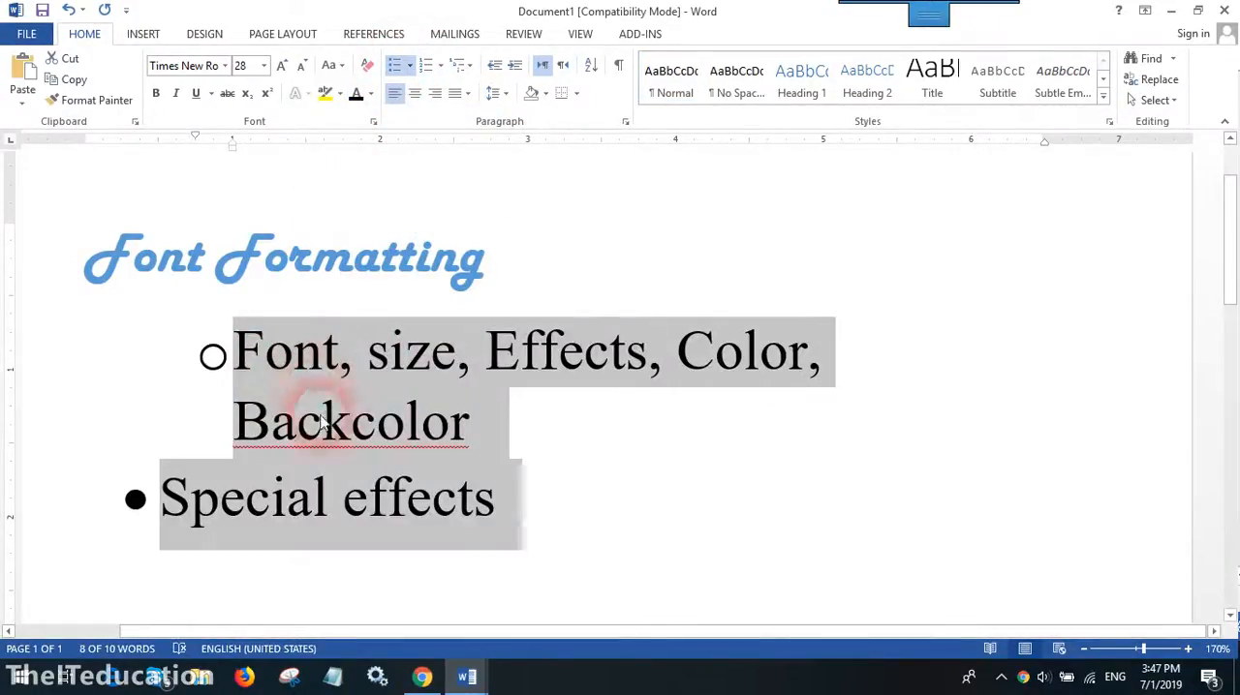
{"action": "left_click", "coordinate": [518, 438]}
{"action": "key", "text": "Delete"}
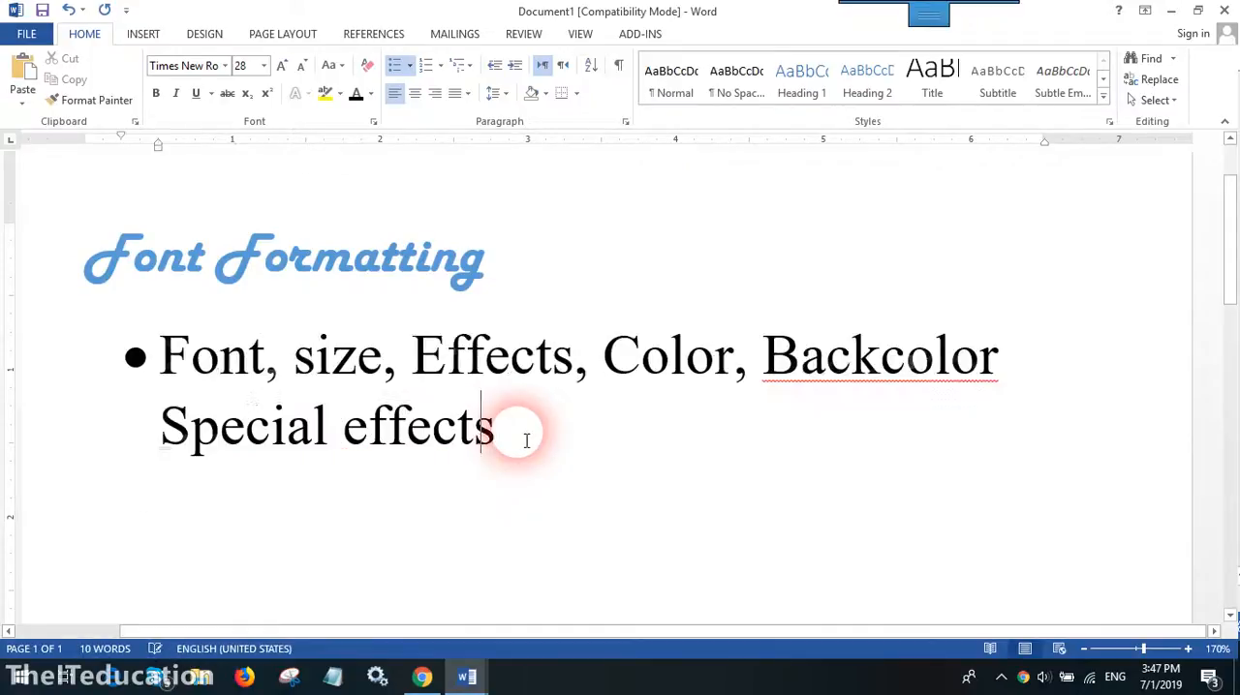
{"action": "type", "text": ","}
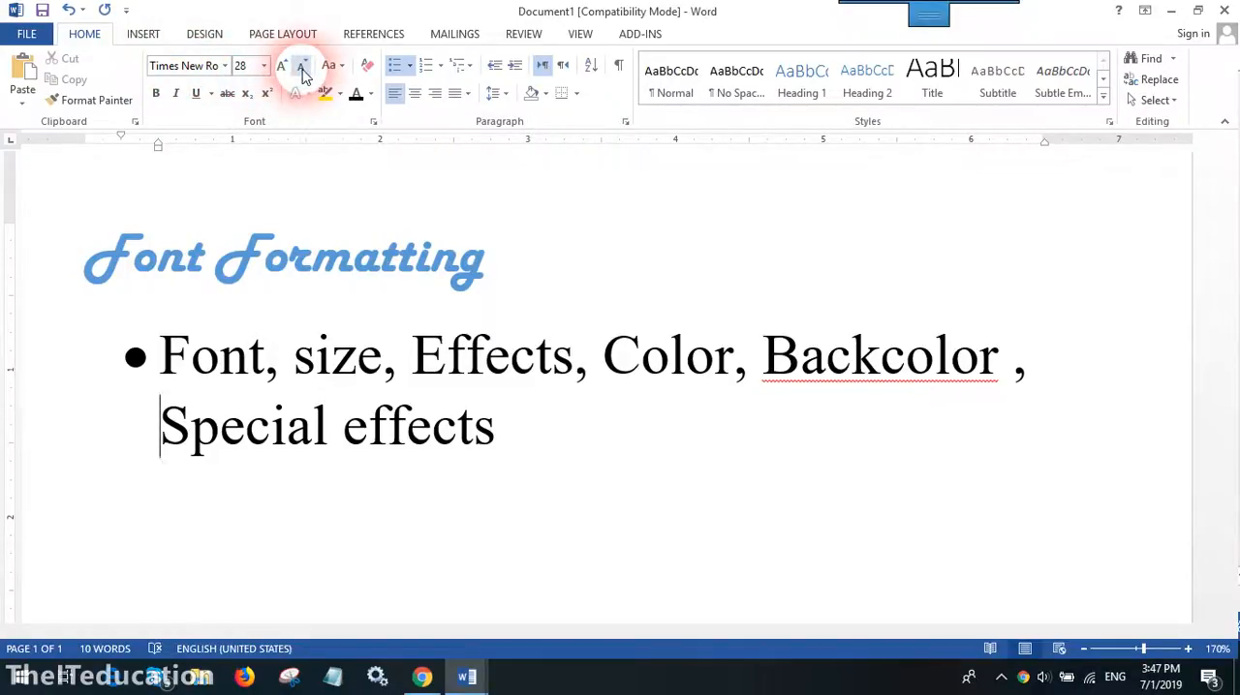
- Shrink the "Font Formatting" heading to size 22 and enlarge it to size 48
{"action": "triple_click", "coordinate": [295, 269]}
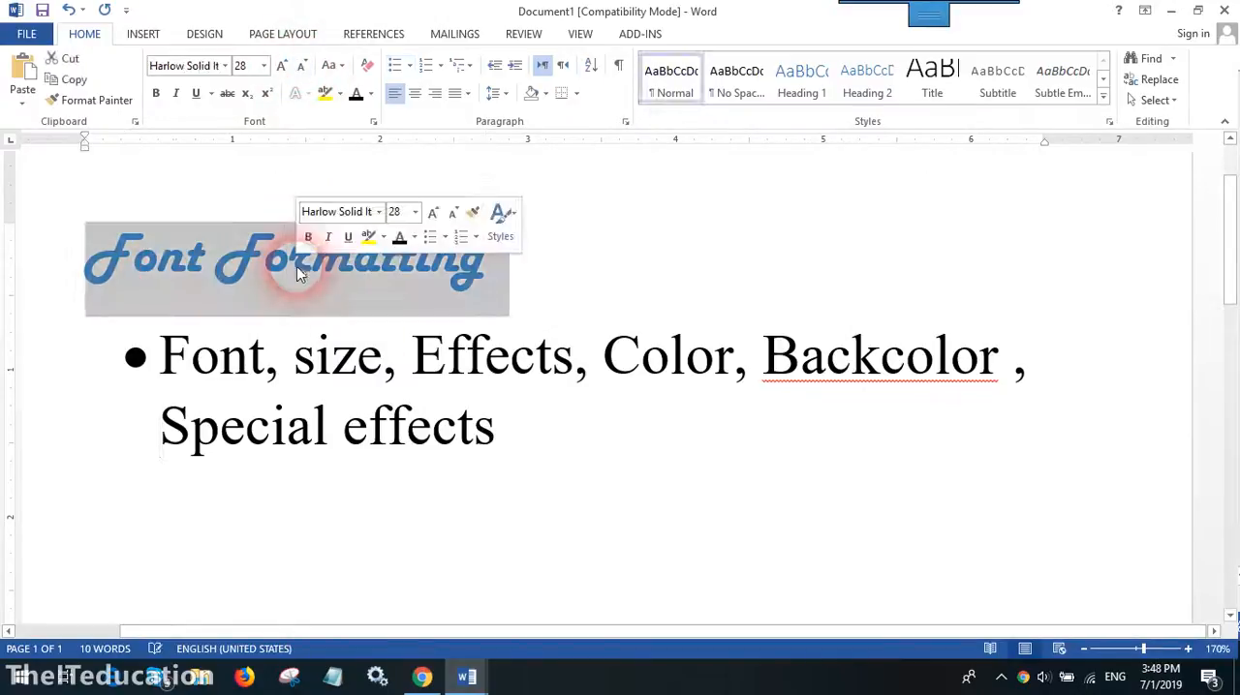
{"action": "left_click", "coordinate": [301, 65]}
{"action": "left_click", "coordinate": [301, 65]}
{"action": "left_click", "coordinate": [302, 65]}
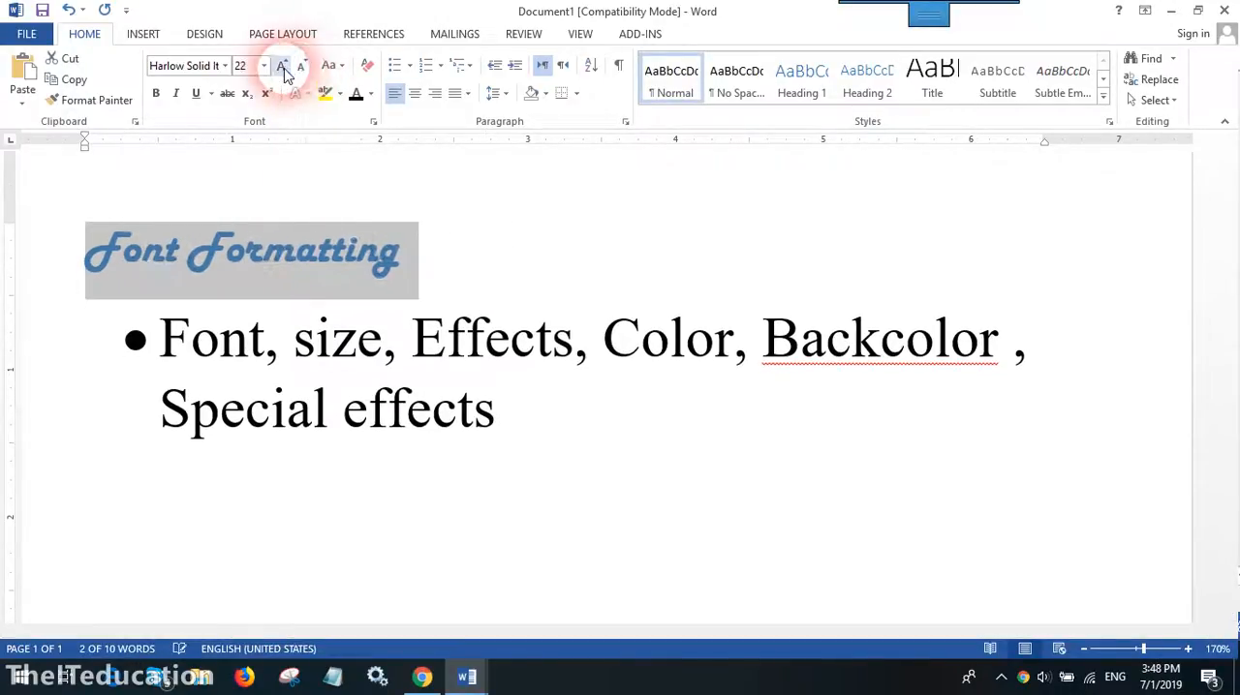
{"action": "left_click", "coordinate": [282, 66]}
{"action": "left_click", "coordinate": [282, 66]}
{"action": "left_click", "coordinate": [281, 66]}
{"action": "left_click", "coordinate": [281, 66]}
{"action": "left_click", "coordinate": [282, 65]}
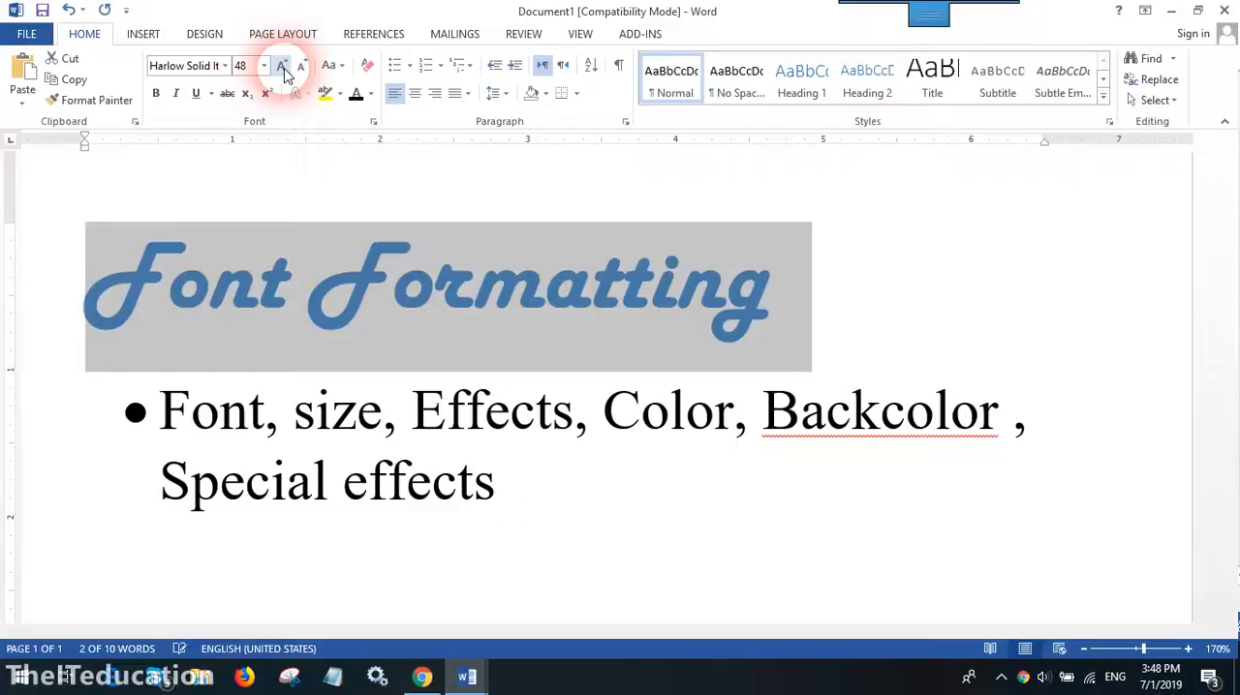
- Convert the "Font Formatting" heading to uppercase using Change Case
{"action": "left_click", "coordinate": [341, 74]}
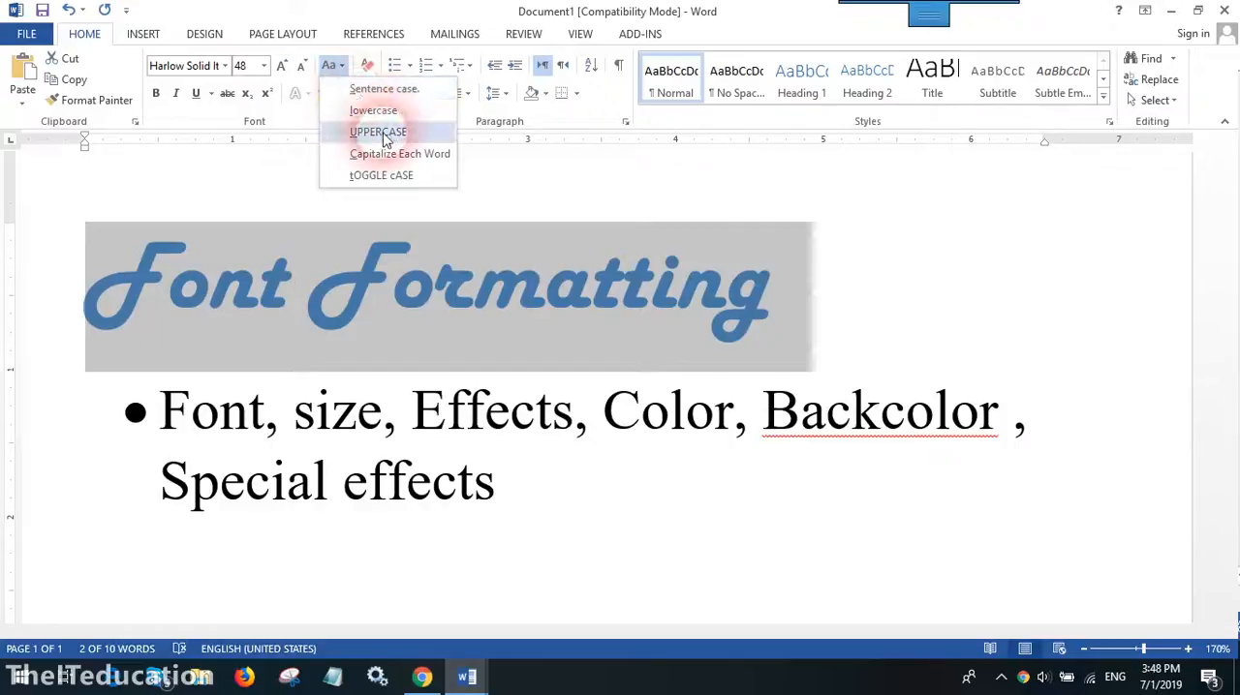
{"action": "left_click", "coordinate": [362, 130]}
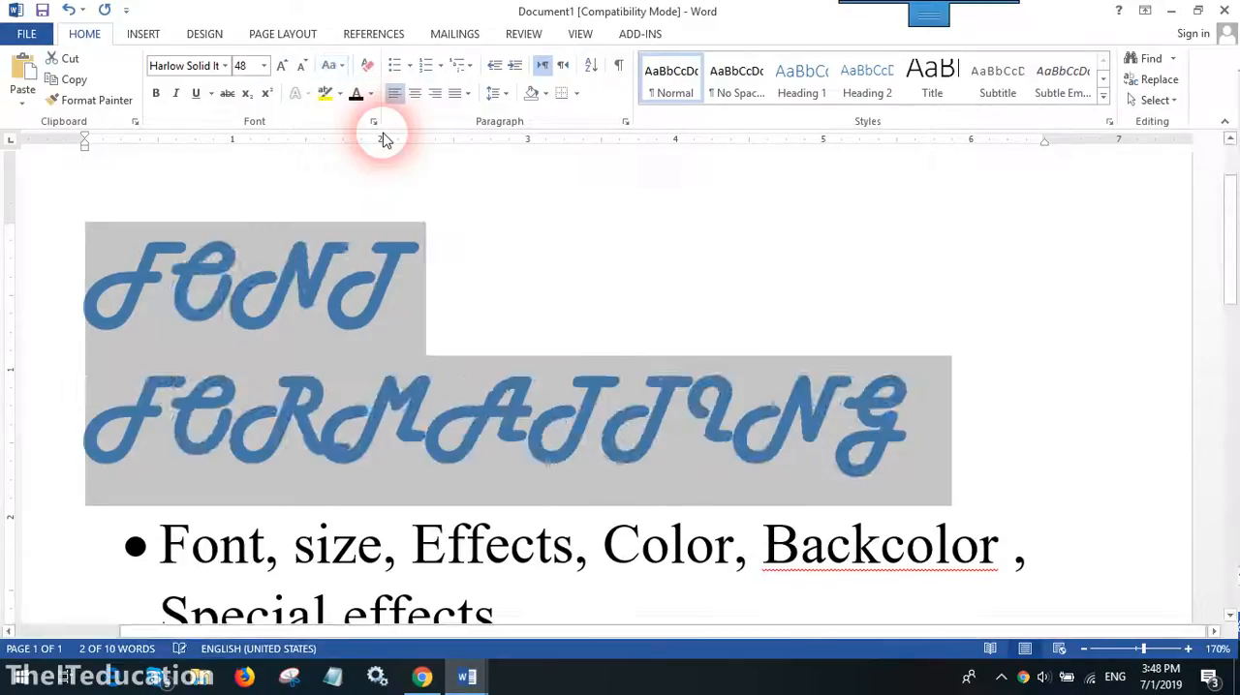
- Reduce the heading's font size to 26 and change its font to Calibri Light
{"action": "left_click", "coordinate": [303, 66]}
{"action": "left_click", "coordinate": [303, 66]}
{"action": "left_click", "coordinate": [303, 66]}
{"action": "left_click", "coordinate": [303, 66]}
{"action": "left_click", "coordinate": [303, 66]}
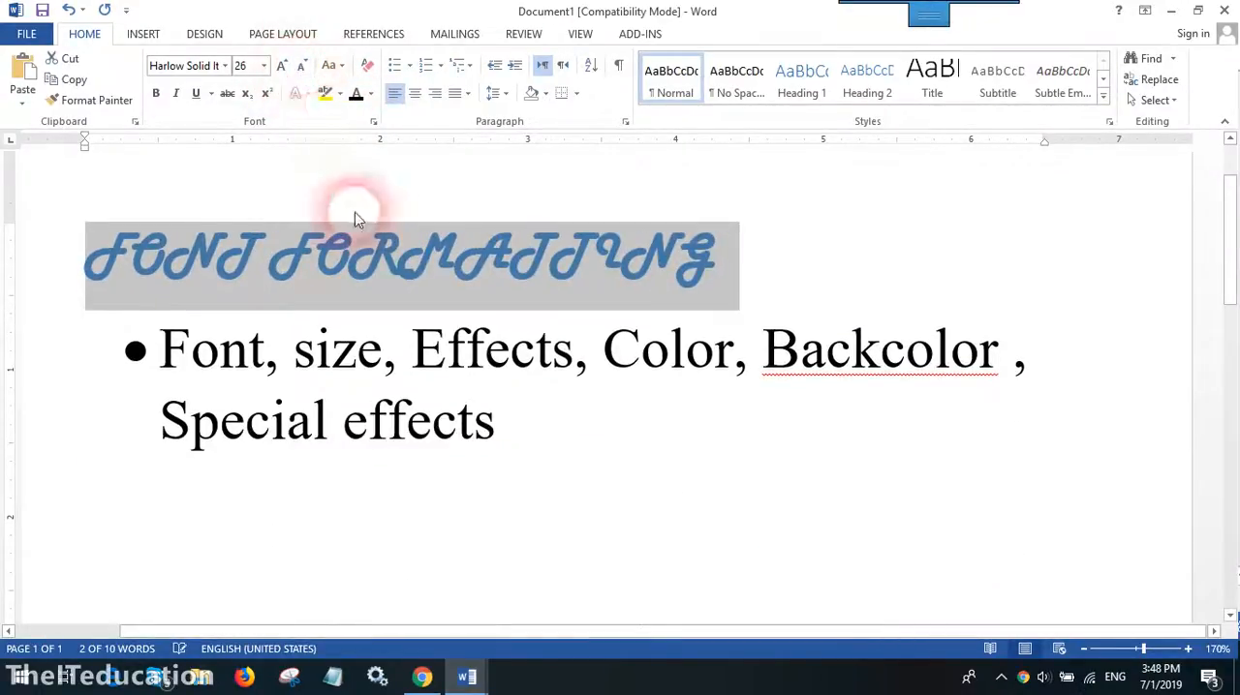
{"action": "left_click", "coordinate": [225, 65]}
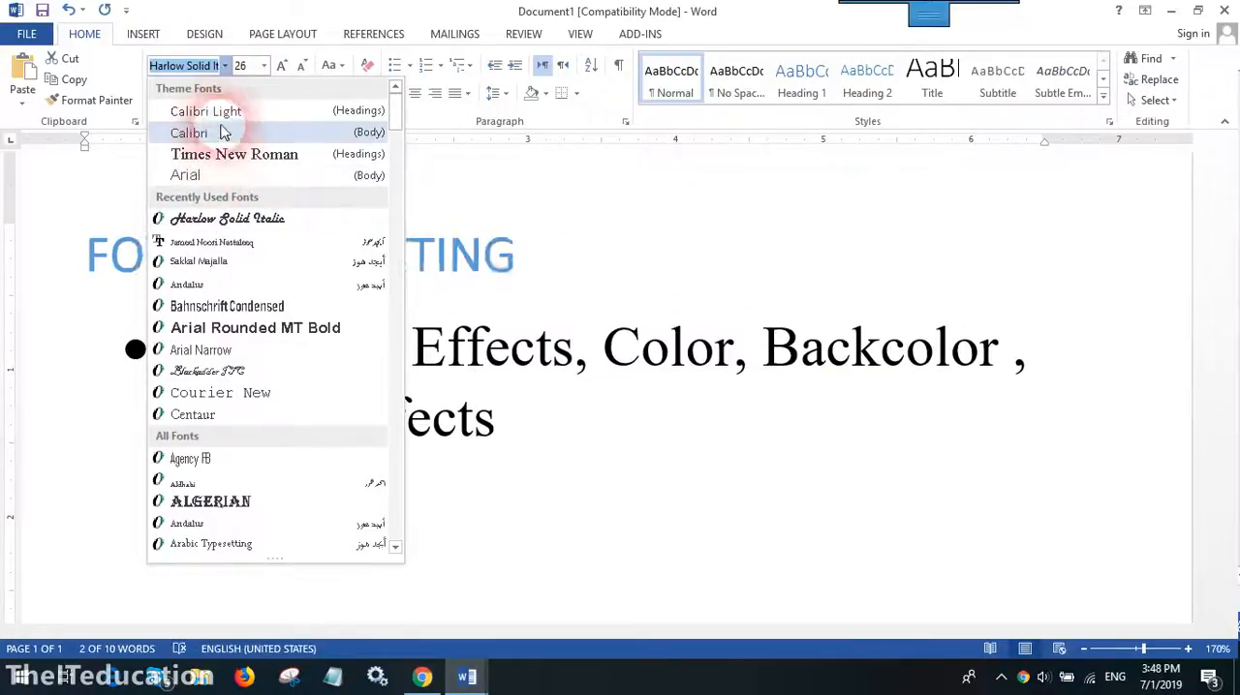
{"action": "left_click", "coordinate": [219, 114]}
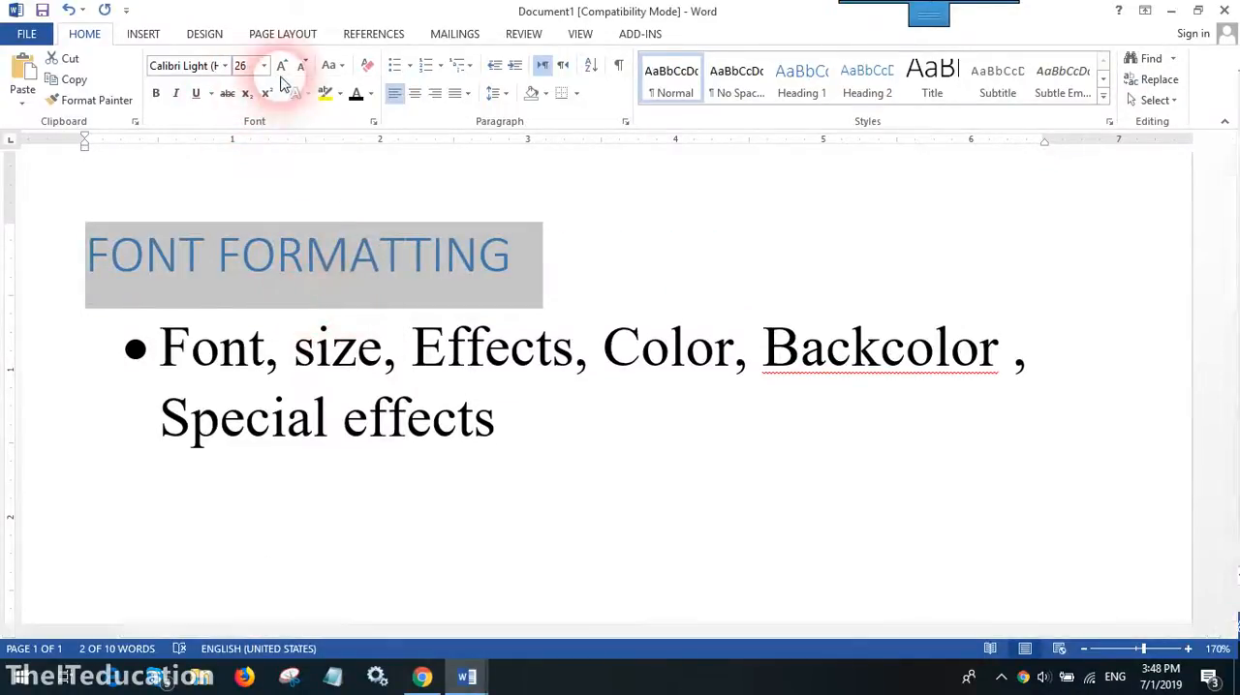
- Switch the heading to lowercase and back to uppercase using Change Case
{"action": "left_click", "coordinate": [338, 67]}
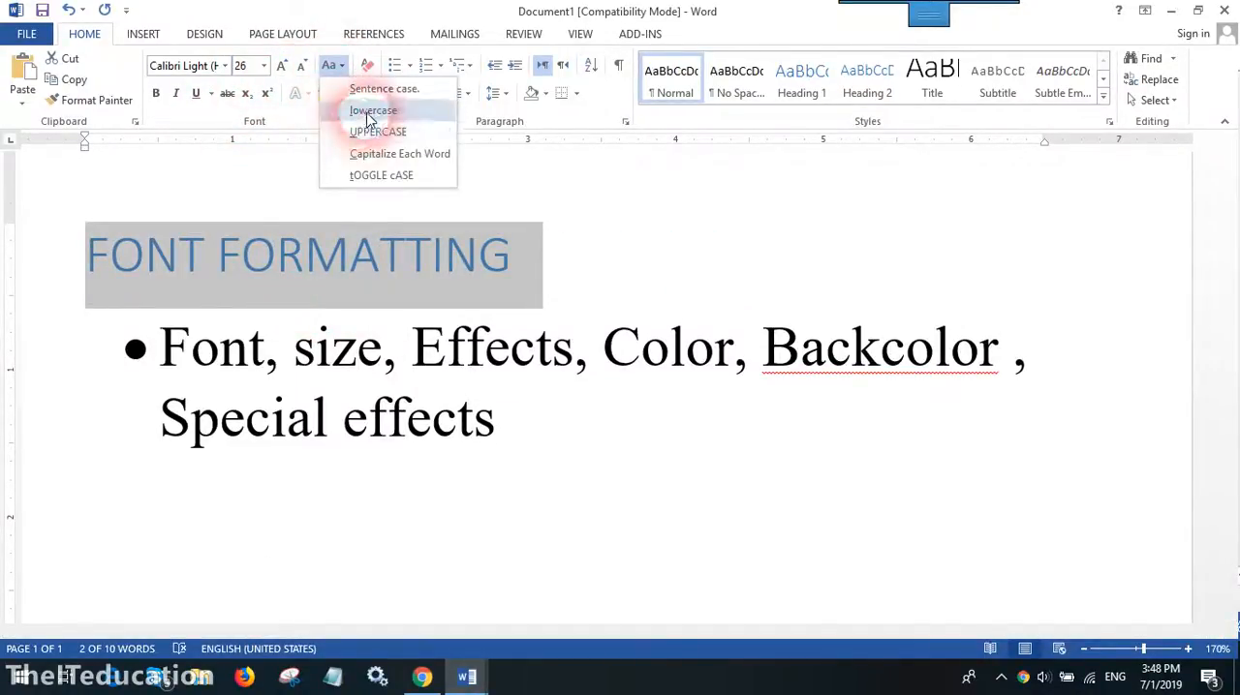
{"action": "left_click", "coordinate": [364, 110]}
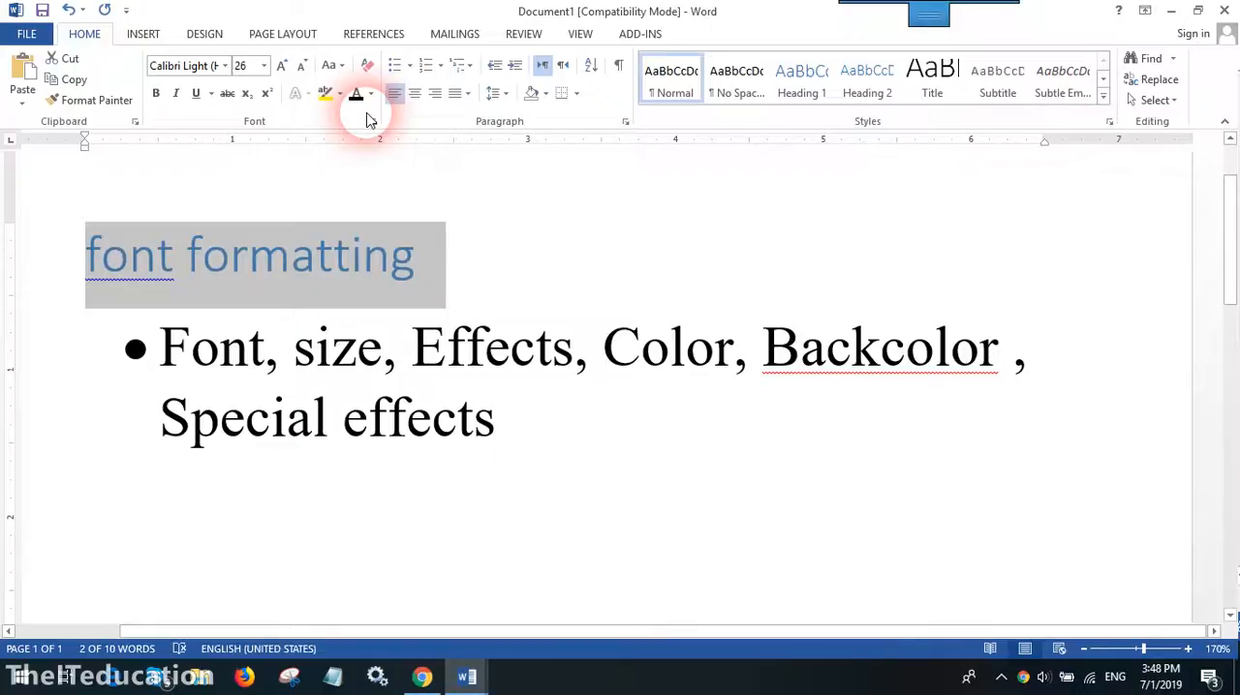
{"action": "left_click", "coordinate": [330, 65]}
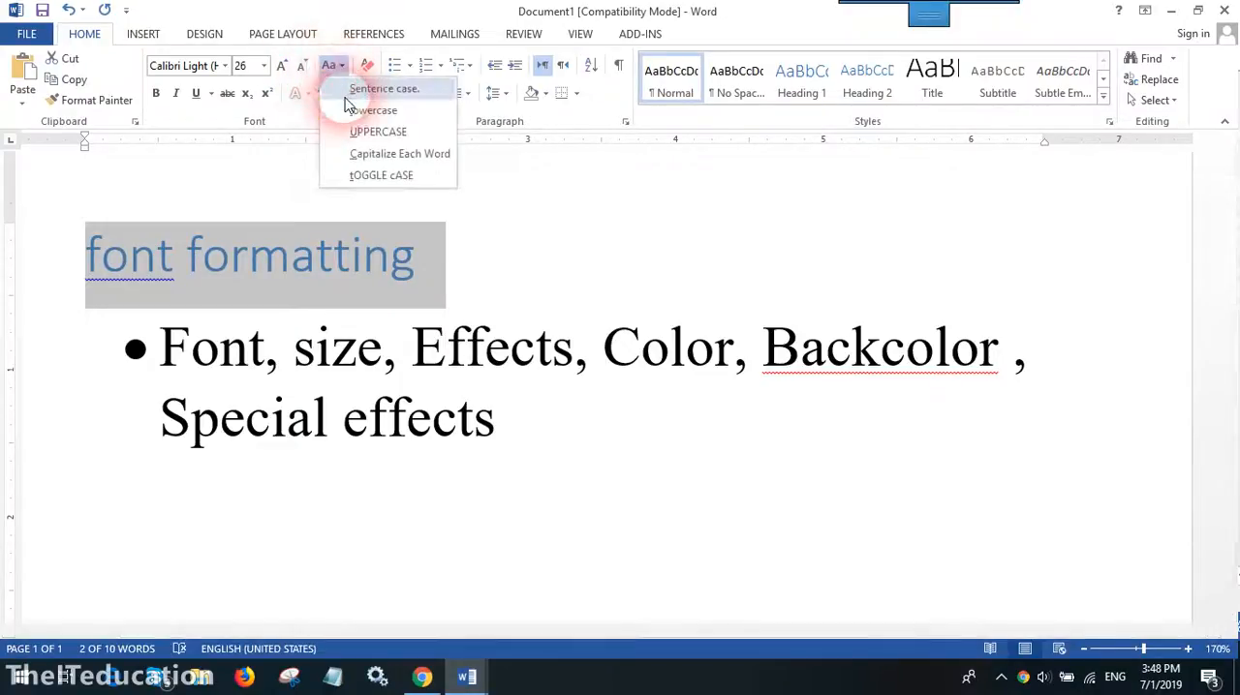
{"action": "left_click", "coordinate": [360, 131]}
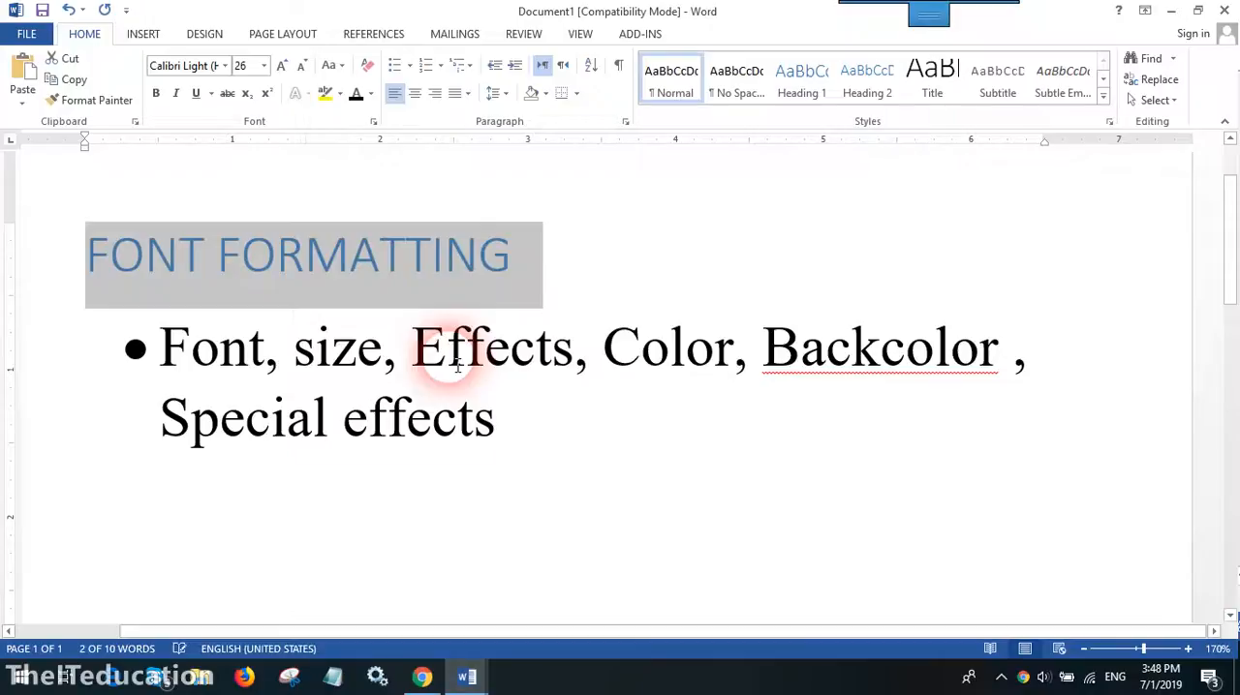
- Apply bold, underline and italic to the heading and place the cursor after "Special effects"
{"action": "left_click", "coordinate": [155, 93]}
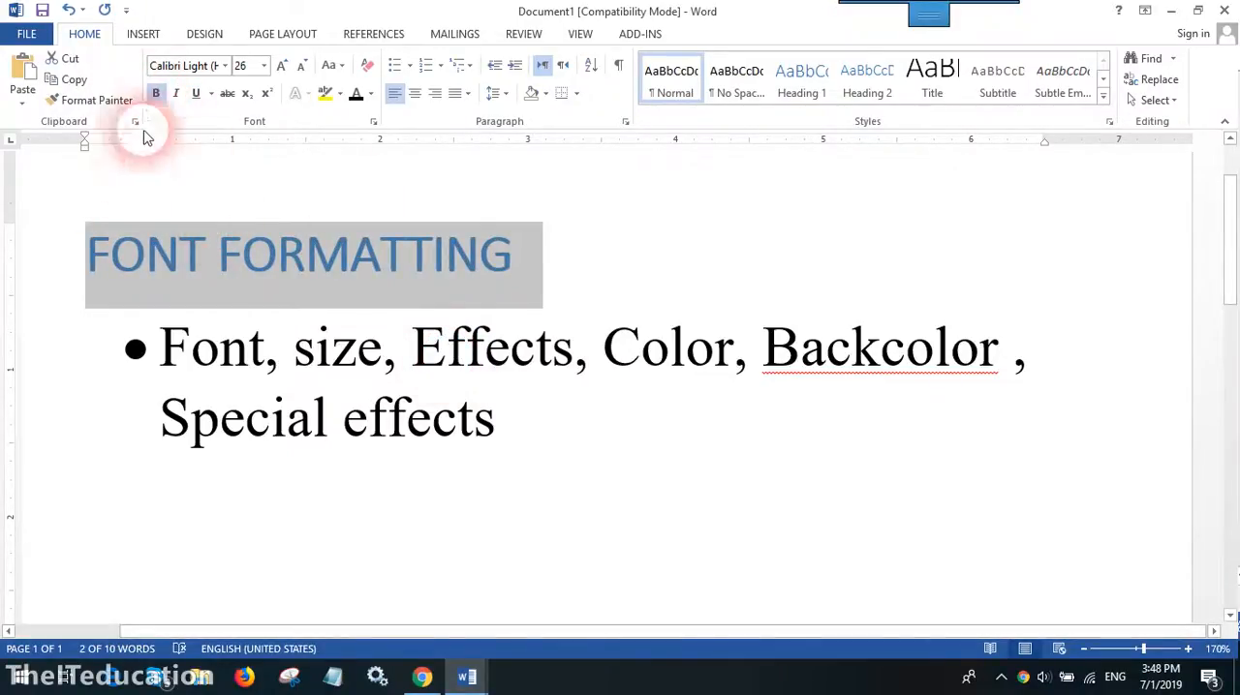
{"action": "left_click", "coordinate": [194, 94]}
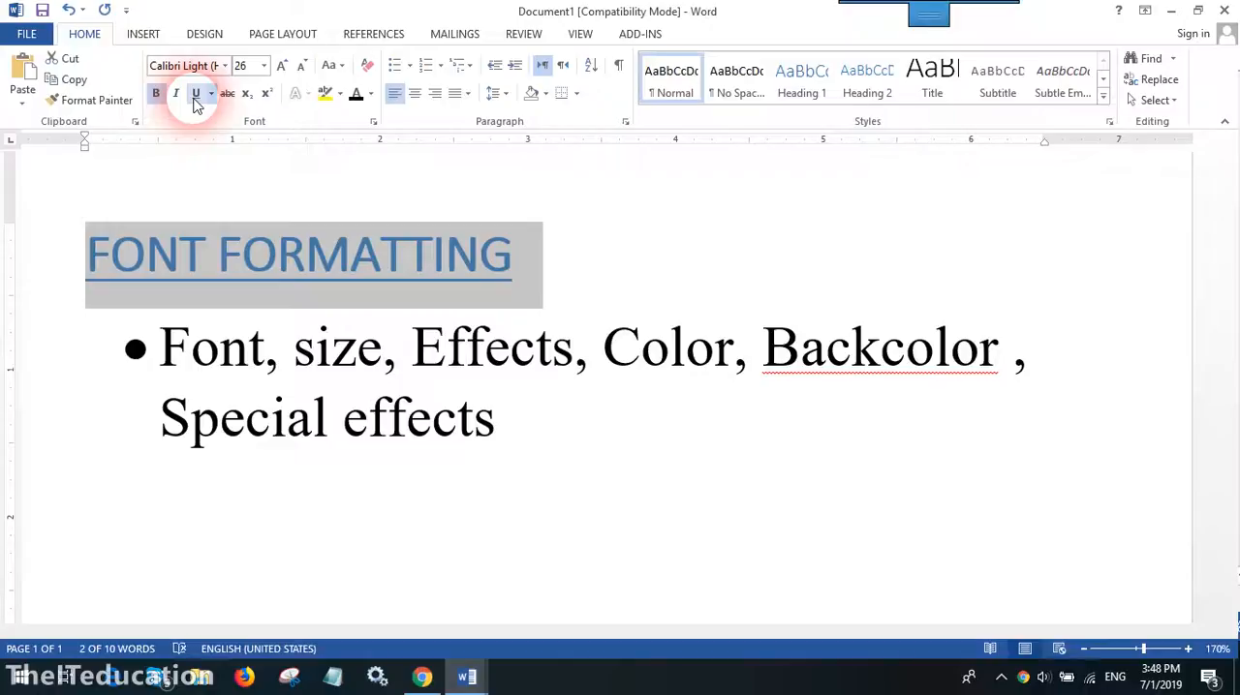
{"action": "left_click", "coordinate": [177, 99]}
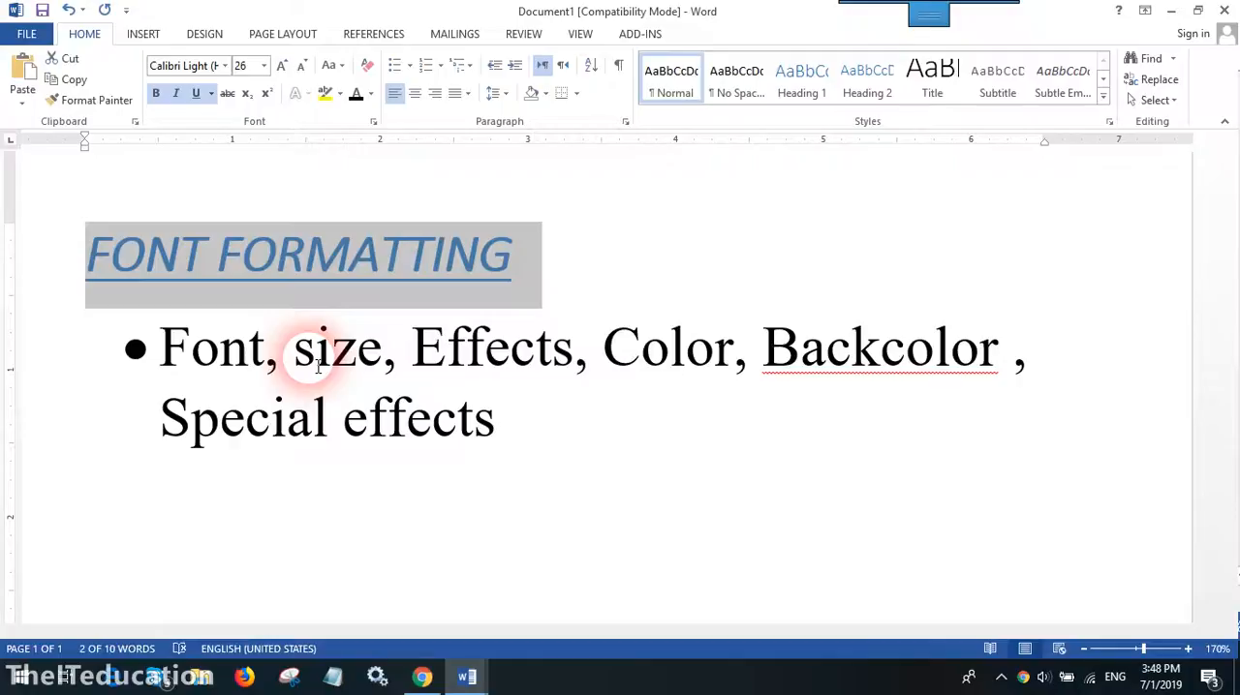
{"action": "left_click", "coordinate": [544, 441]}
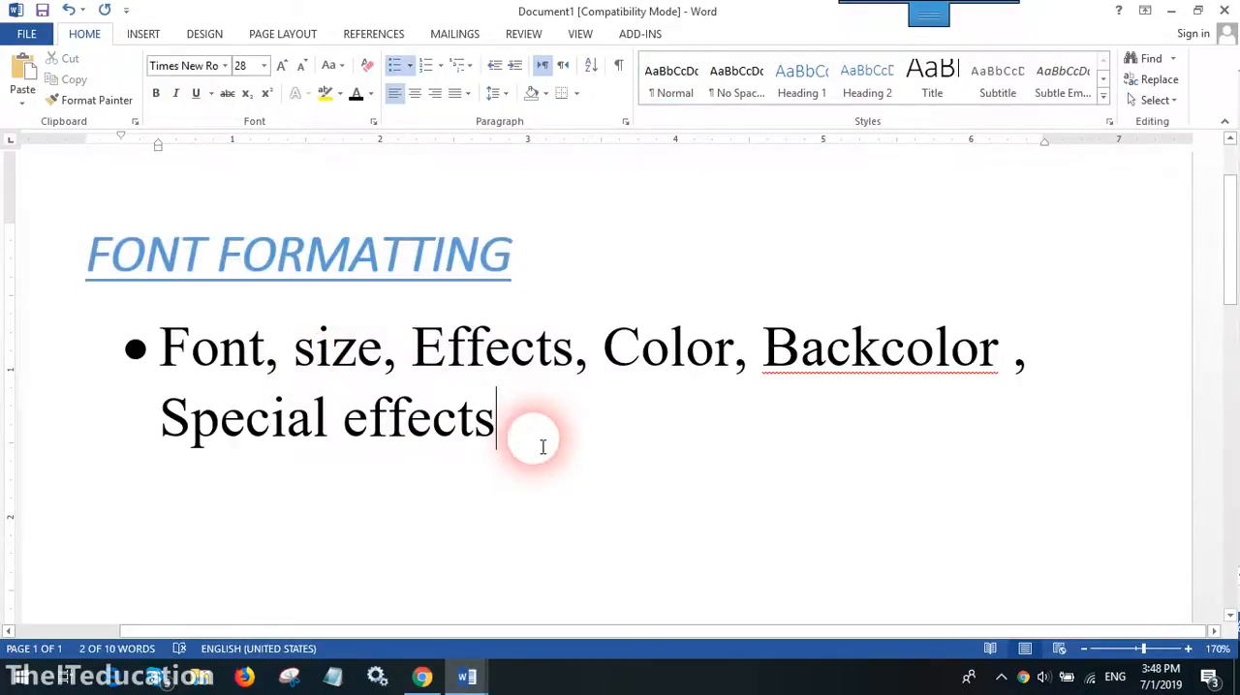
- Start a new bullet below the "Special effects" line
{"action": "key", "text": "Return"}
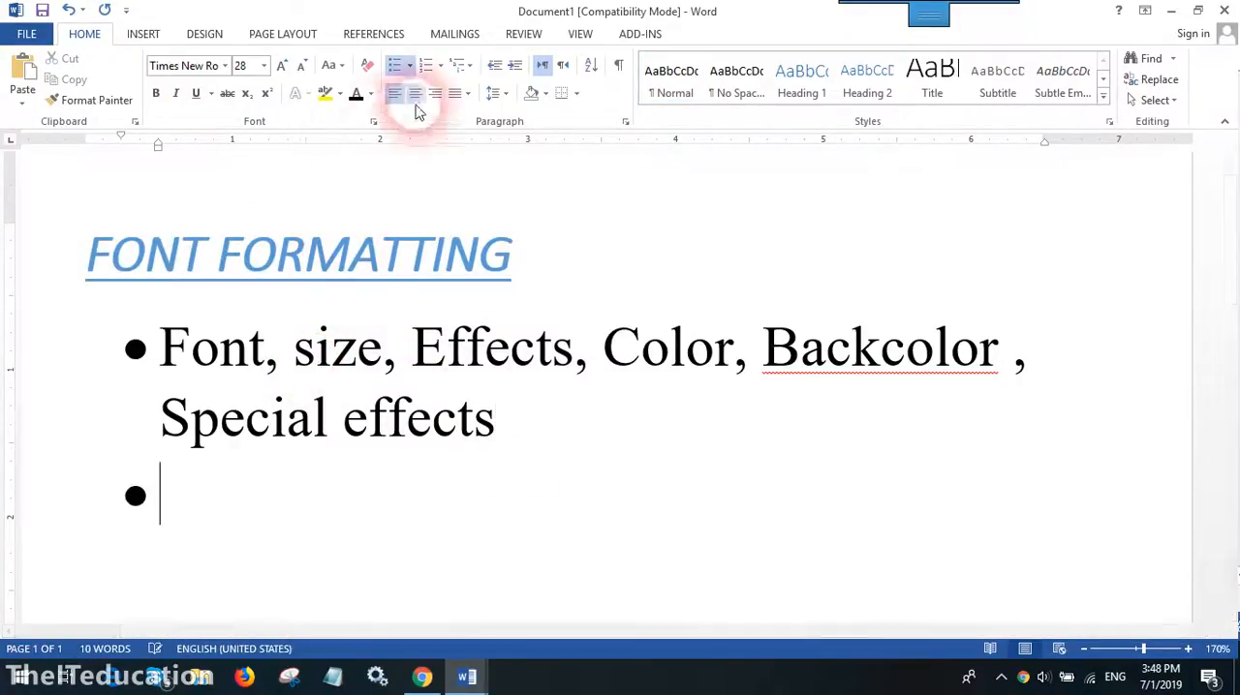
- Review the Font dialog's Superscript effect and its advanced character spacing options, leaving the dialog without applying anything
{"action": "left_click", "coordinate": [374, 124]}
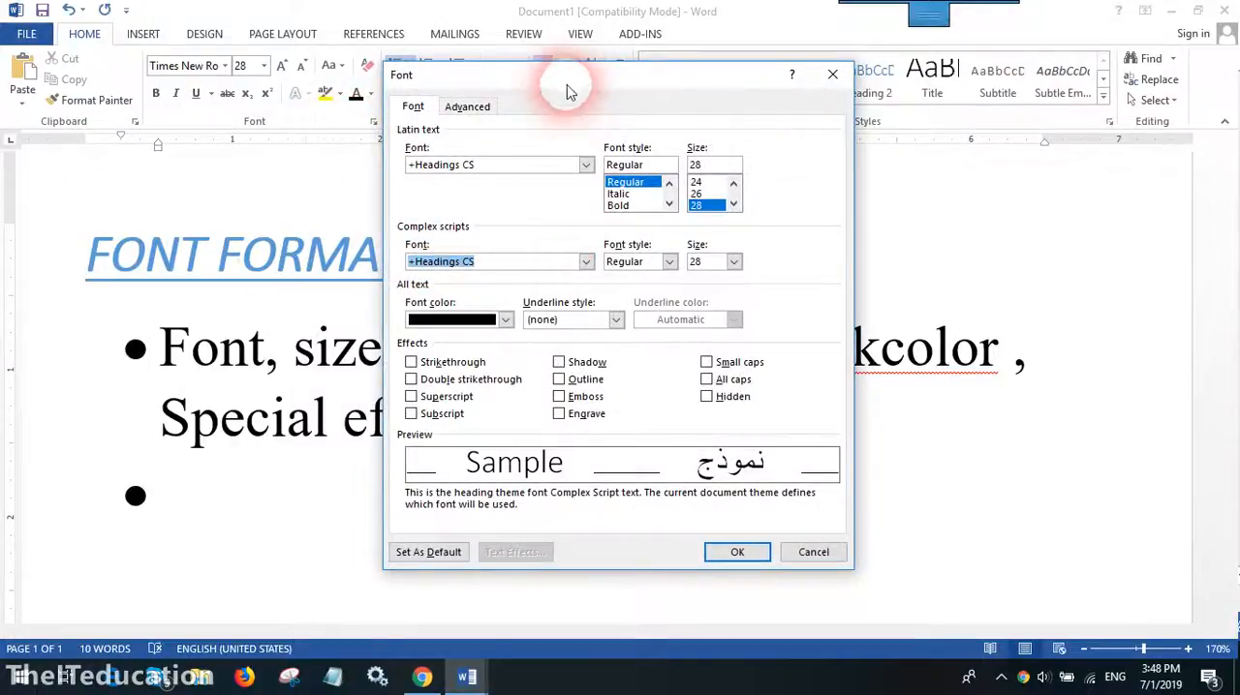
{"action": "left_click_drag", "start_coordinate": [568, 97], "coordinate": [502, 85]}
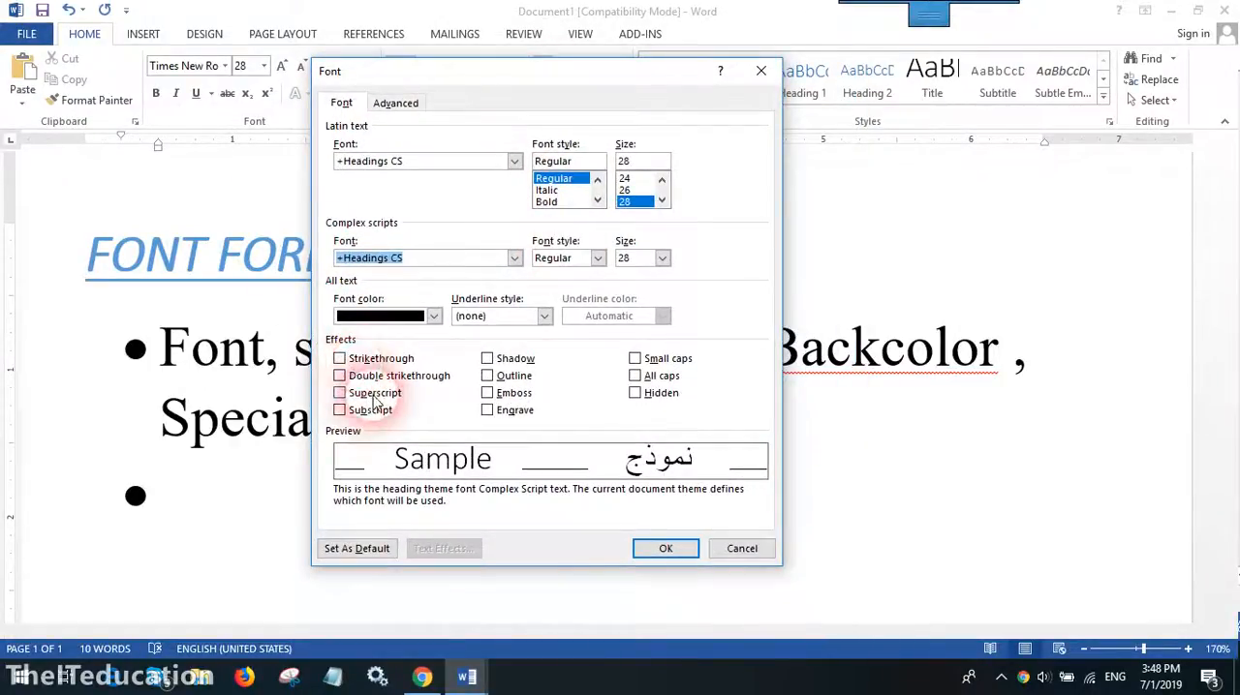
{"action": "left_click", "coordinate": [371, 394]}
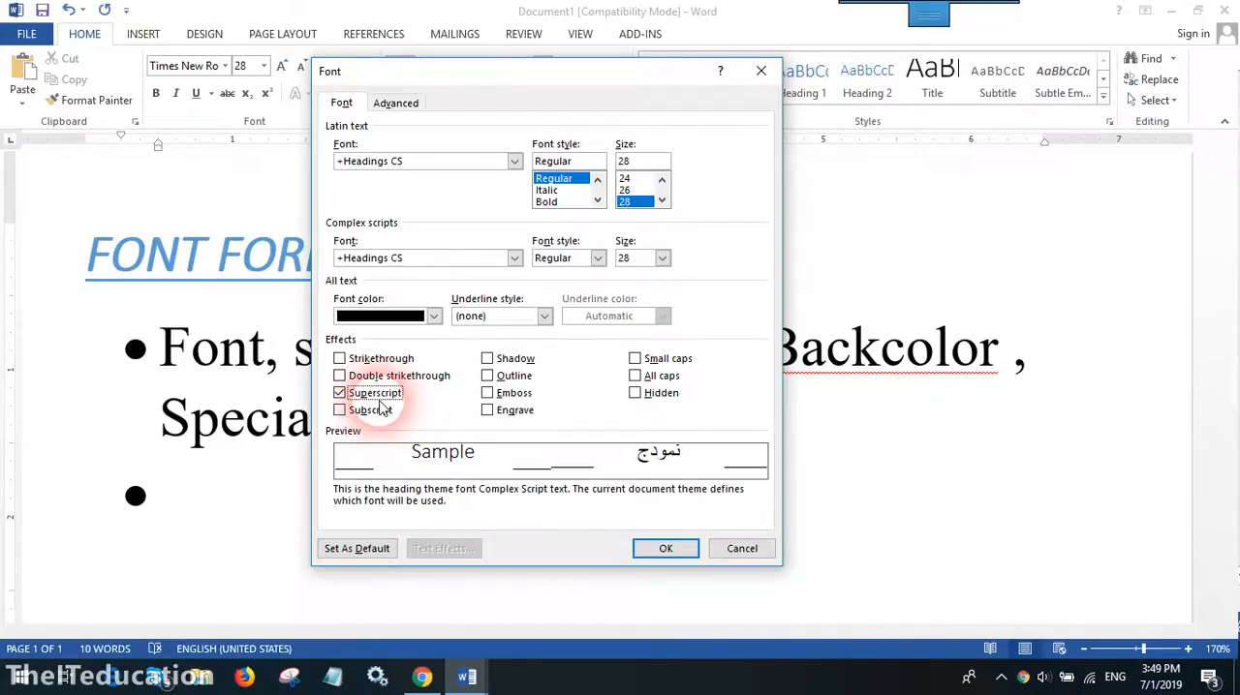
{"action": "left_click", "coordinate": [339, 393]}
{"action": "left_click", "coordinate": [403, 106]}
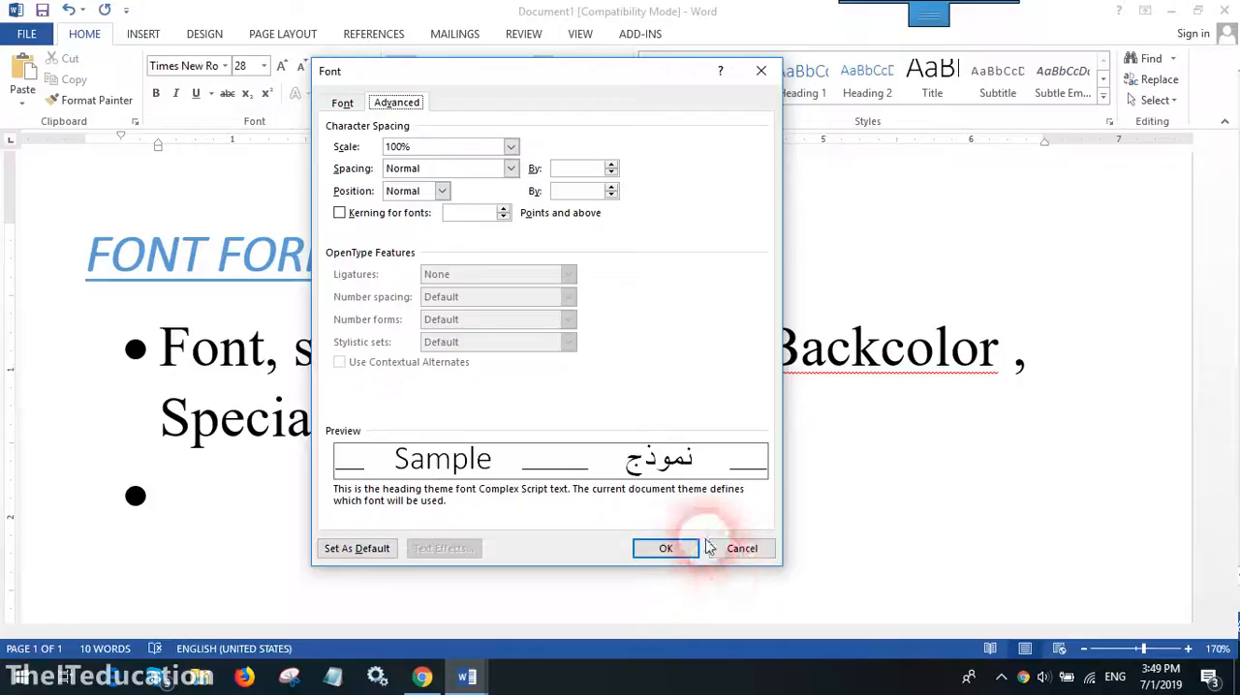
{"action": "left_click", "coordinate": [740, 548]}
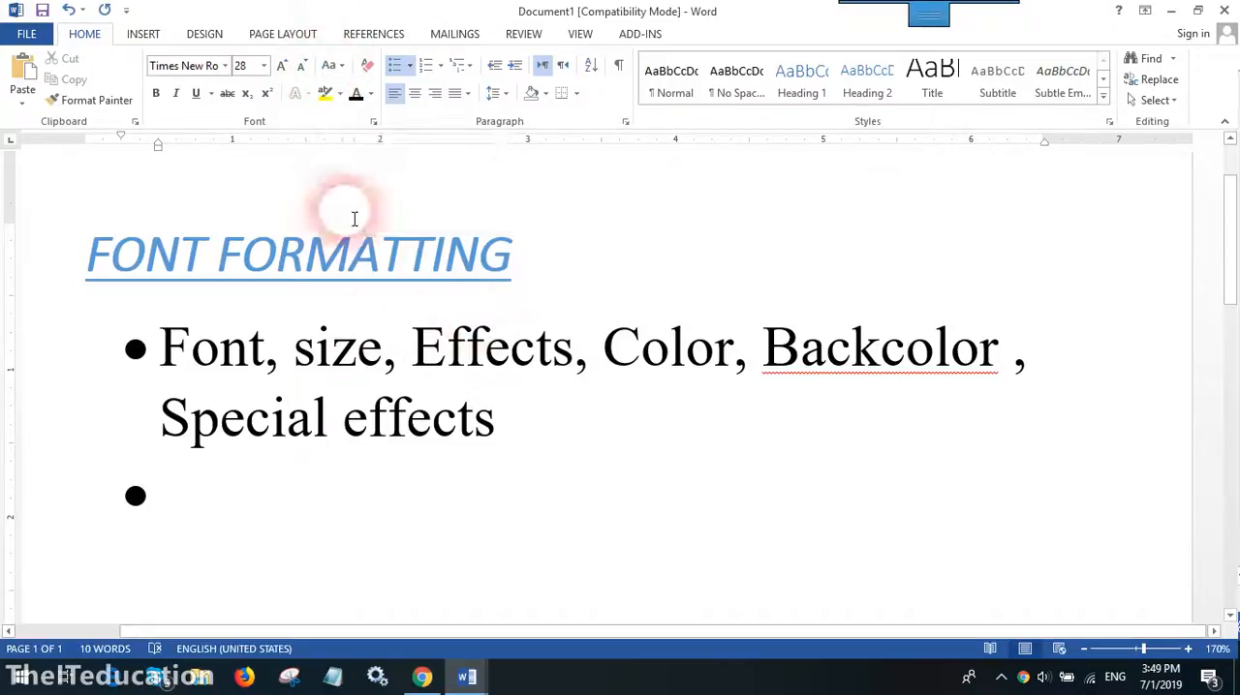
- Highlight the "FONT FORMATTING" heading in dark blue and set its font color to white
{"action": "left_click", "coordinate": [305, 260]}
{"action": "triple_click", "coordinate": [285, 254]}
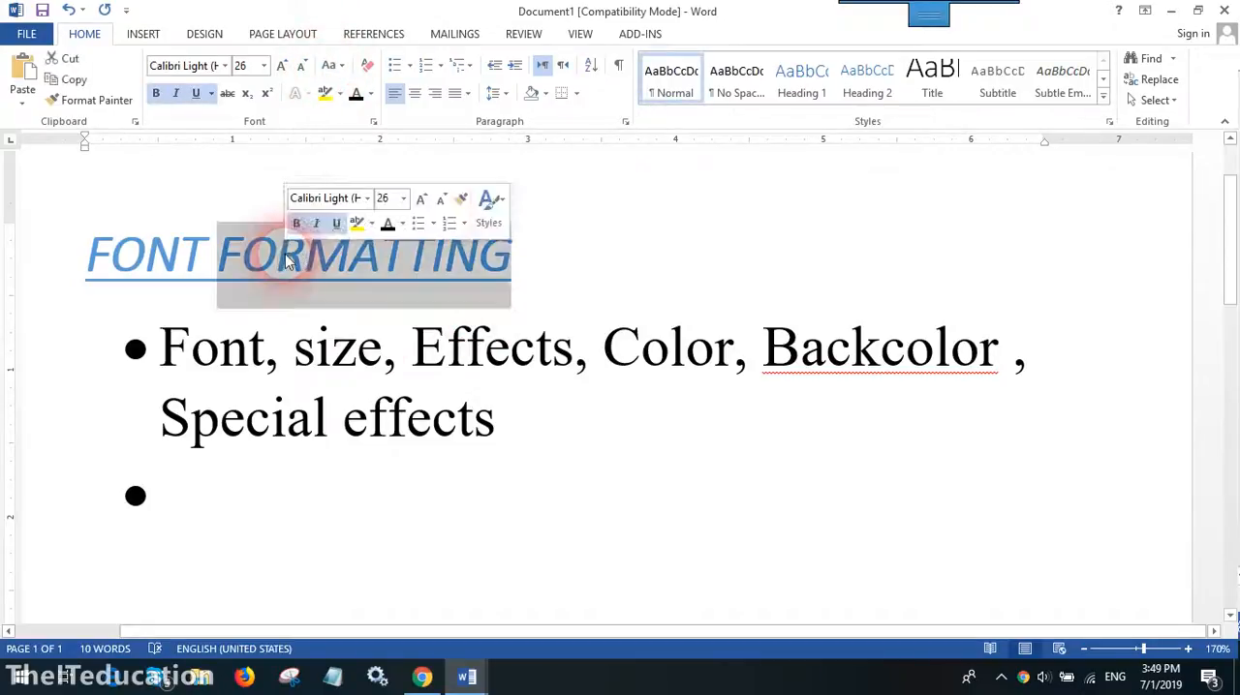
{"action": "left_click", "coordinate": [339, 94]}
{"action": "left_click", "coordinate": [355, 146]}
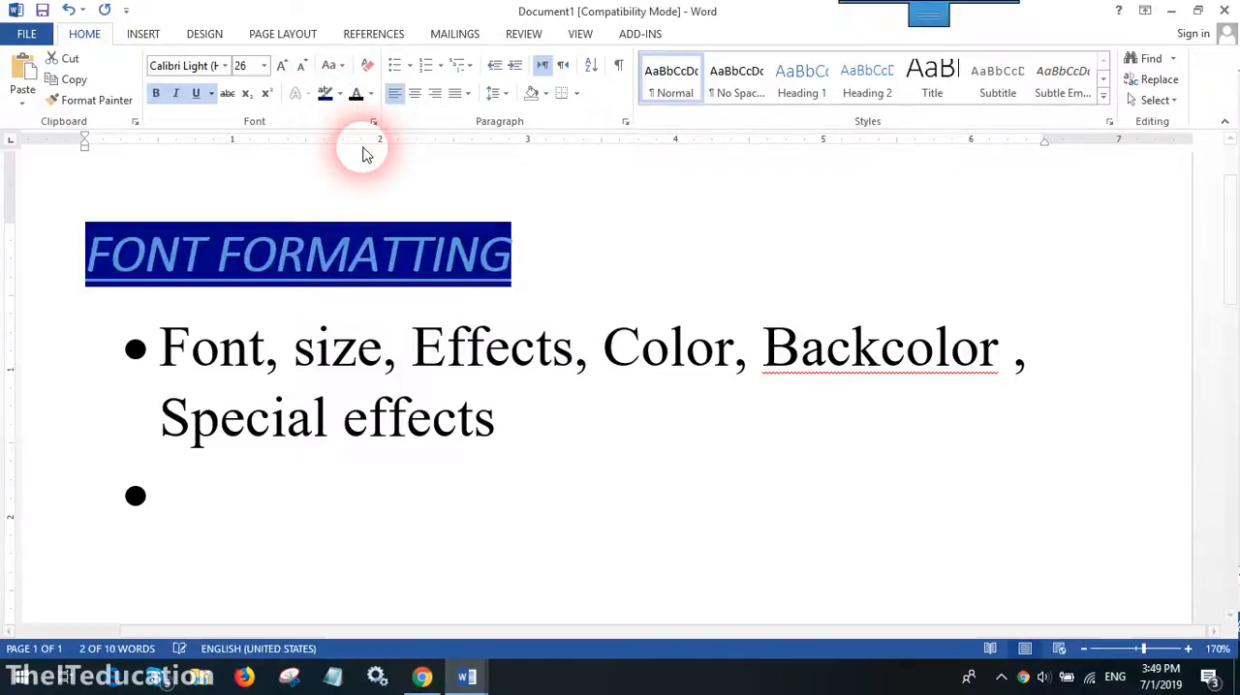
{"action": "left_click", "coordinate": [371, 94]}
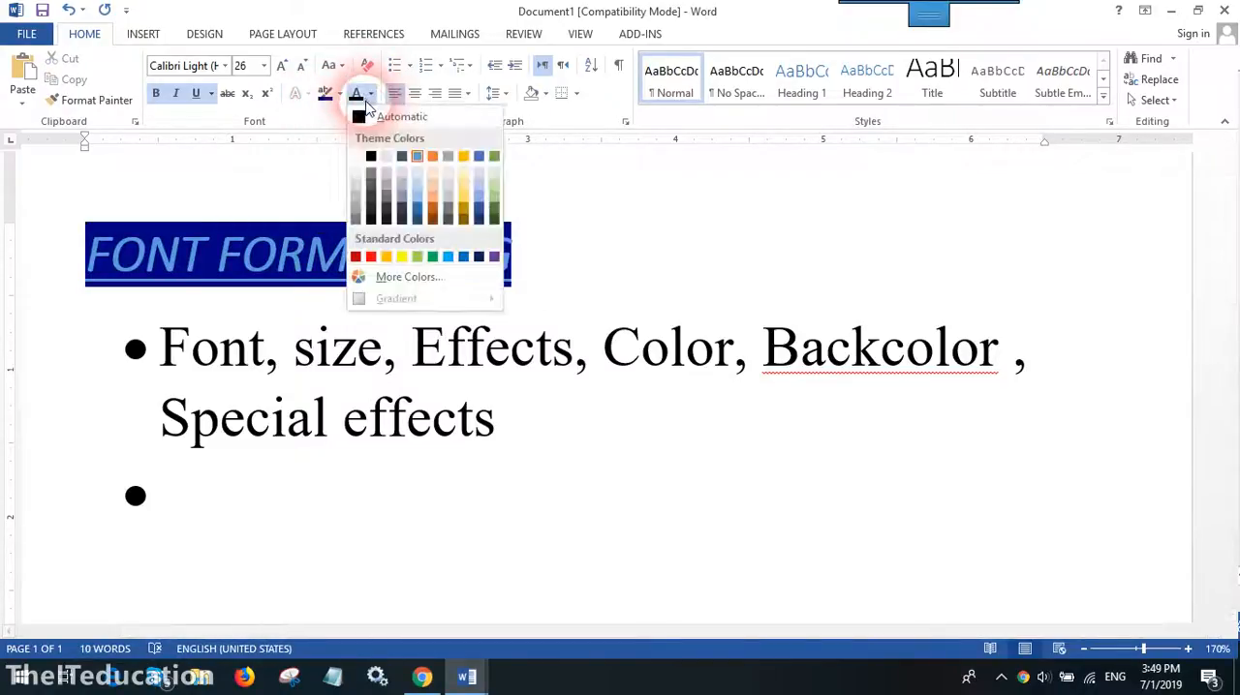
{"action": "left_click", "coordinate": [355, 155]}
{"action": "left_click", "coordinate": [573, 497]}
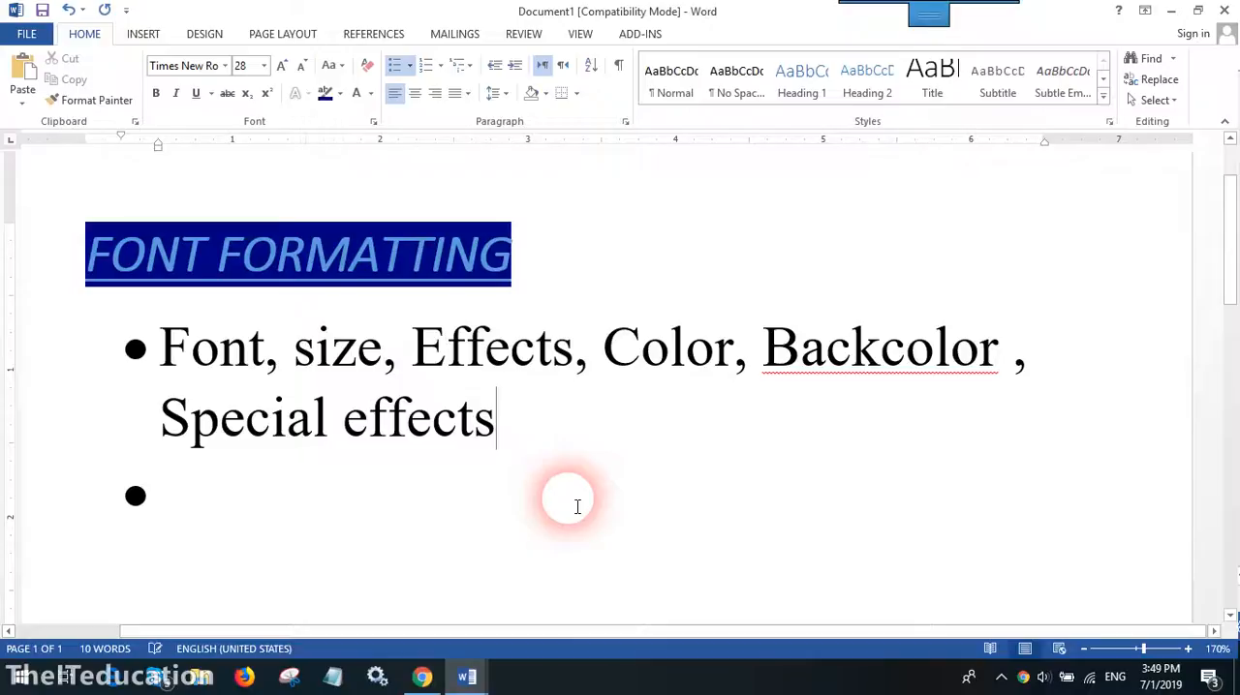
{"action": "triple_click", "coordinate": [332, 250]}
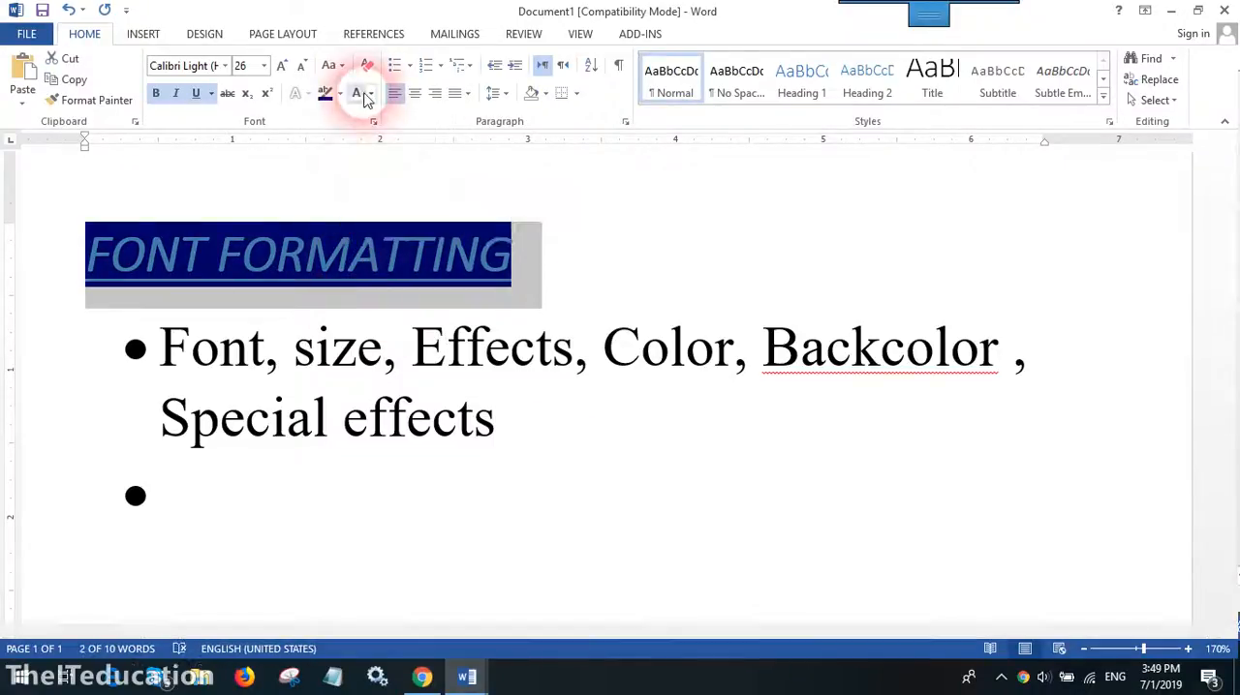
{"action": "left_click", "coordinate": [526, 467]}
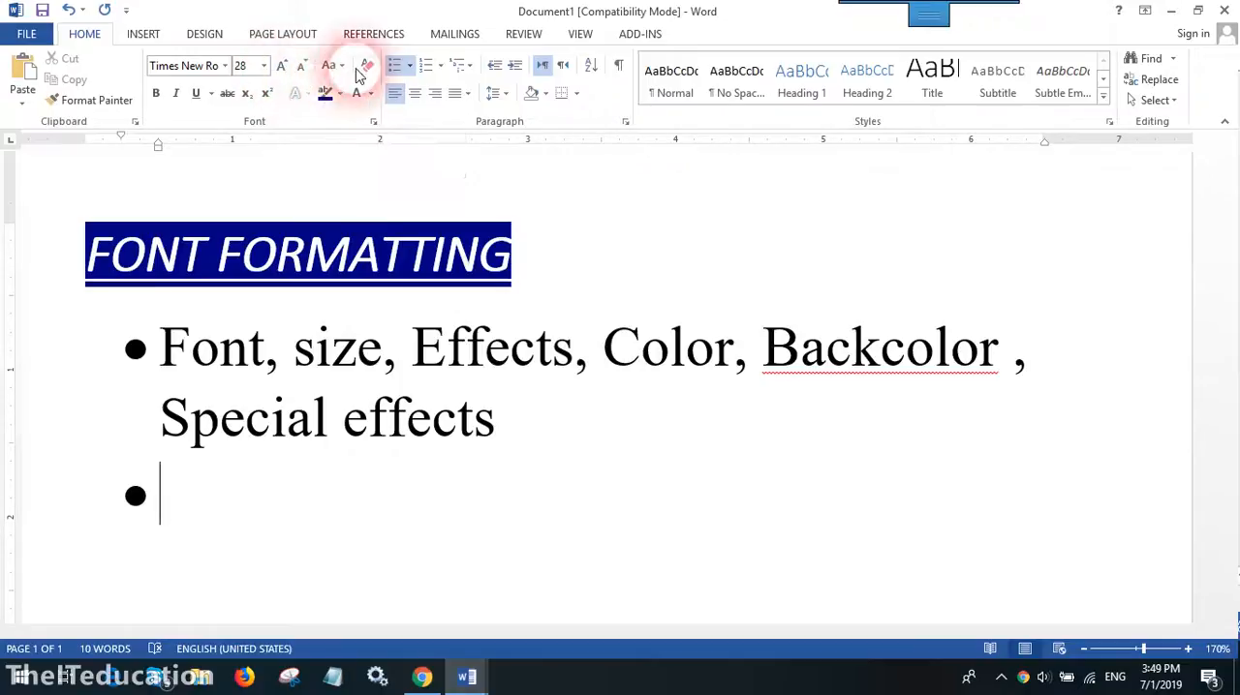
- Enter "H2O (Water )" in the empty bullet and format its 2 as subscript
{"action": "left_click", "coordinate": [370, 553]}
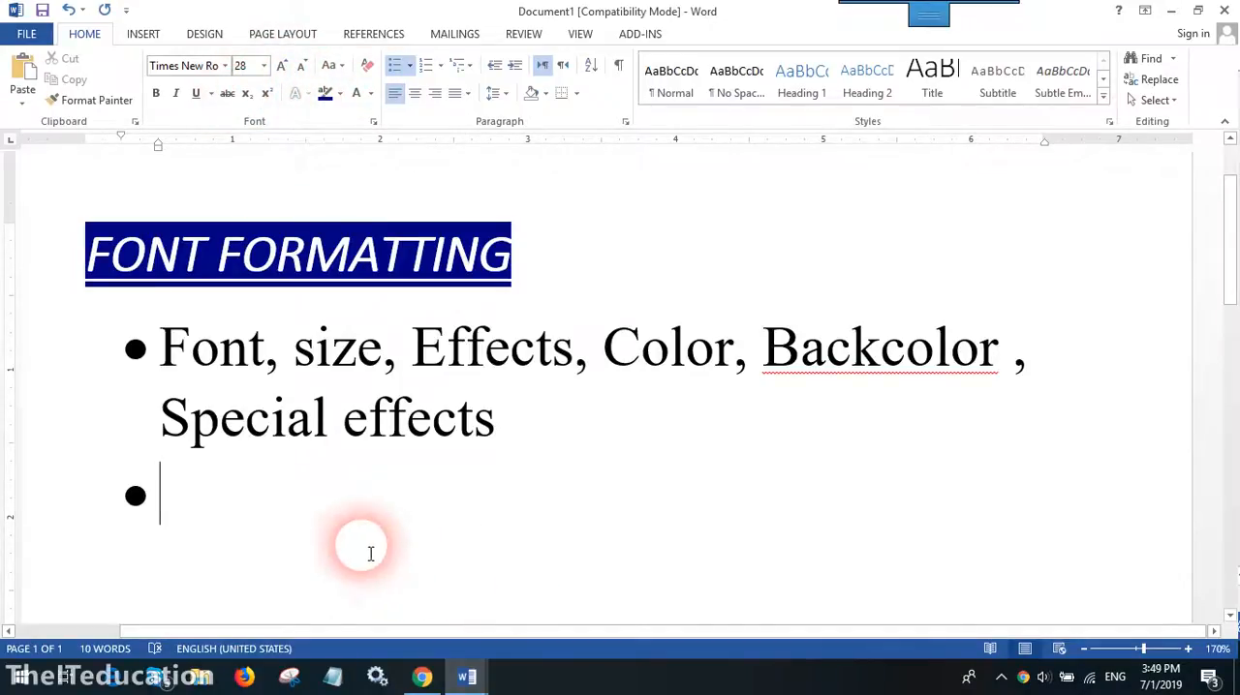
{"action": "type", "text": "H2O"}
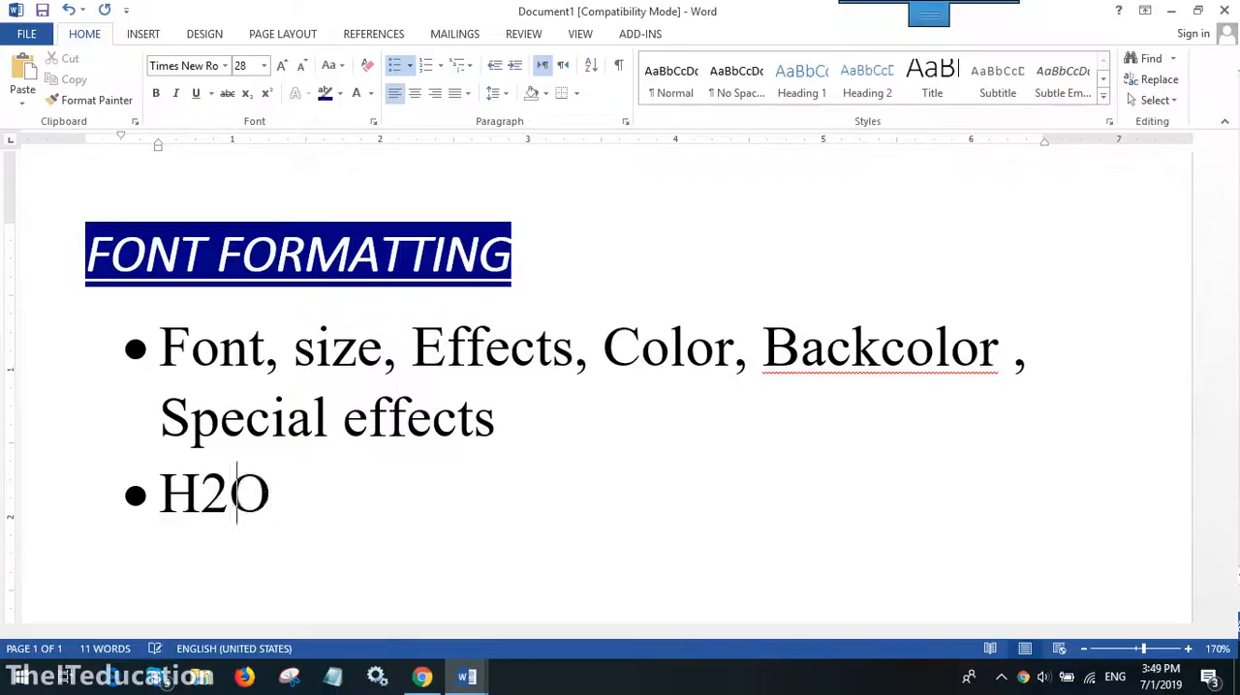
{"action": "type", "text": " (Water"}
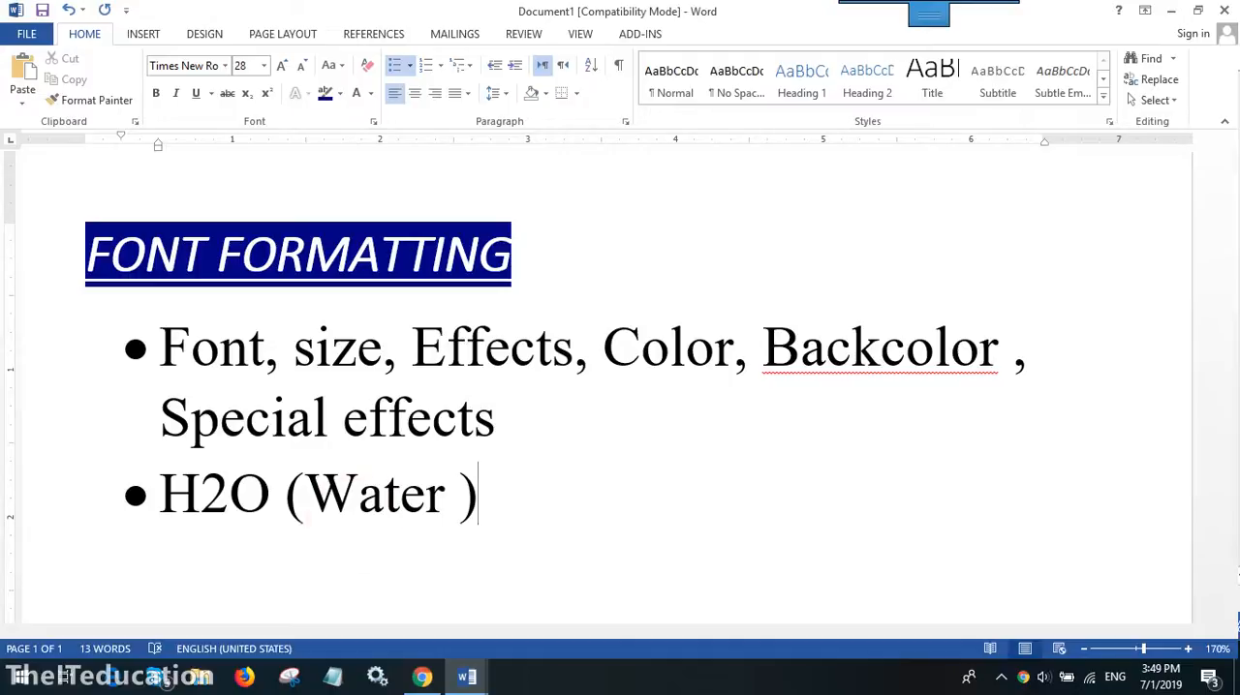
{"action": "left_click_drag", "start_coordinate": [198, 504], "coordinate": [229, 504]}
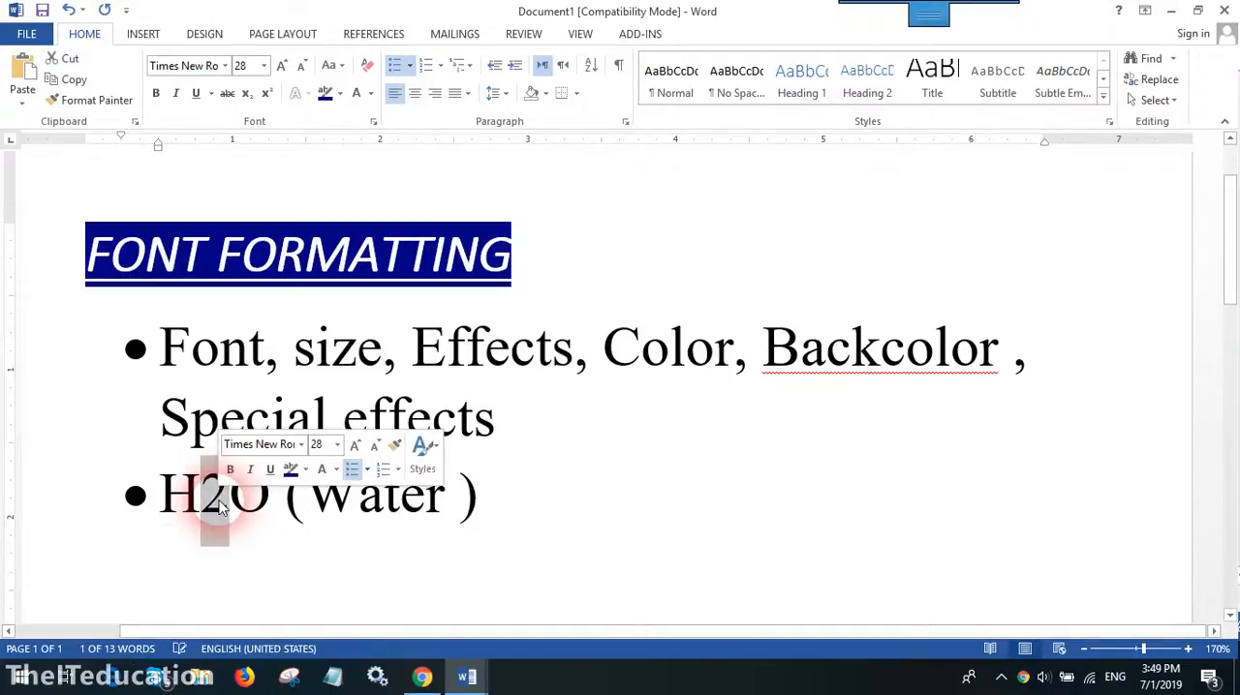
{"action": "left_click", "coordinate": [248, 97]}
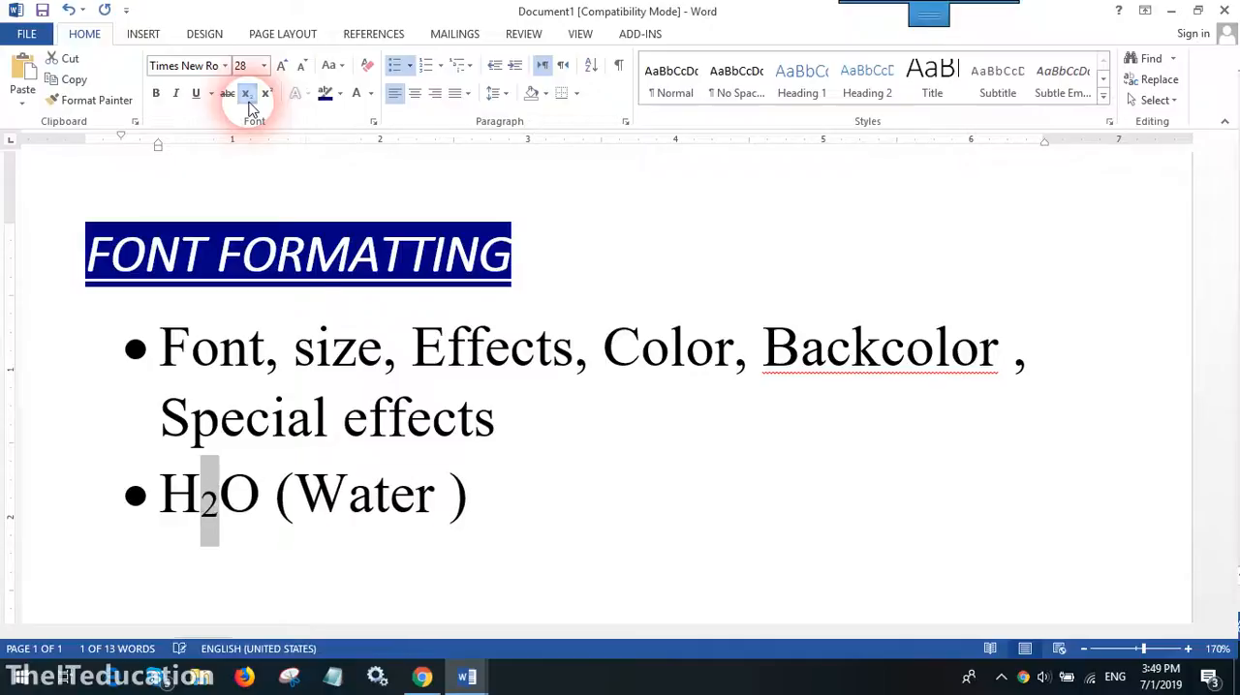
{"action": "left_click", "coordinate": [277, 523]}
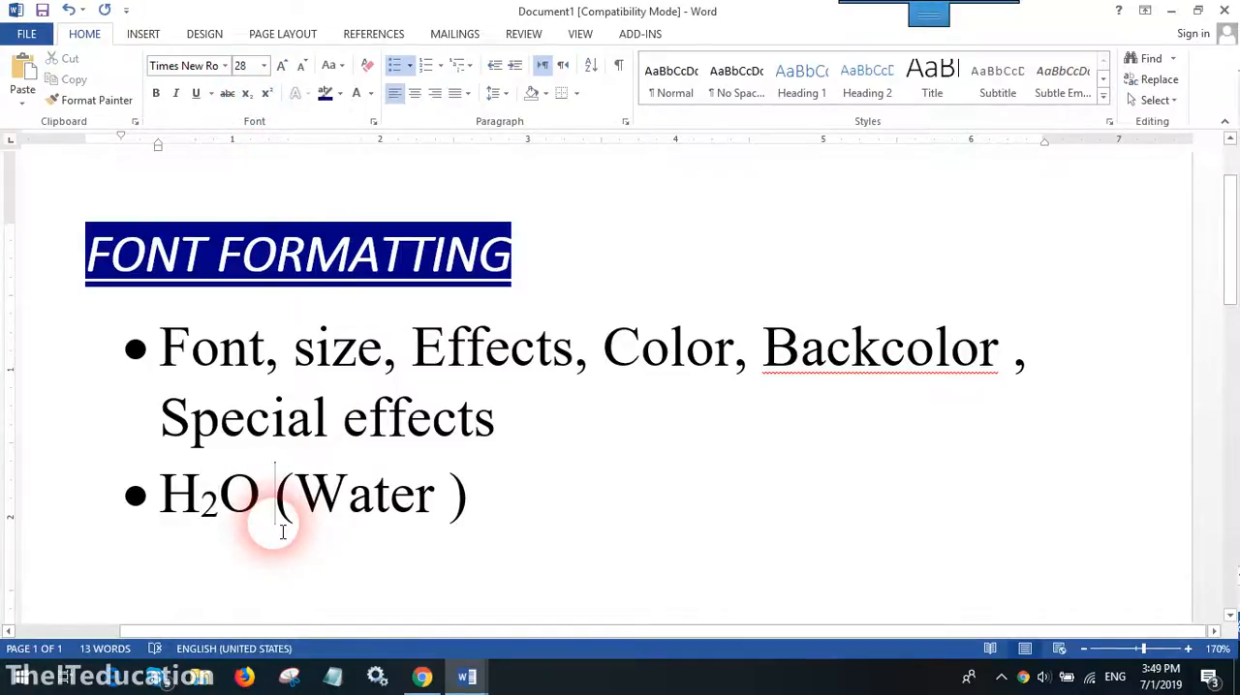
- Append "– Subscript" to the water formula bullet and start a new bullet below it
{"action": "left_click", "coordinate": [560, 509]}
{"action": "type", "text": "- "}
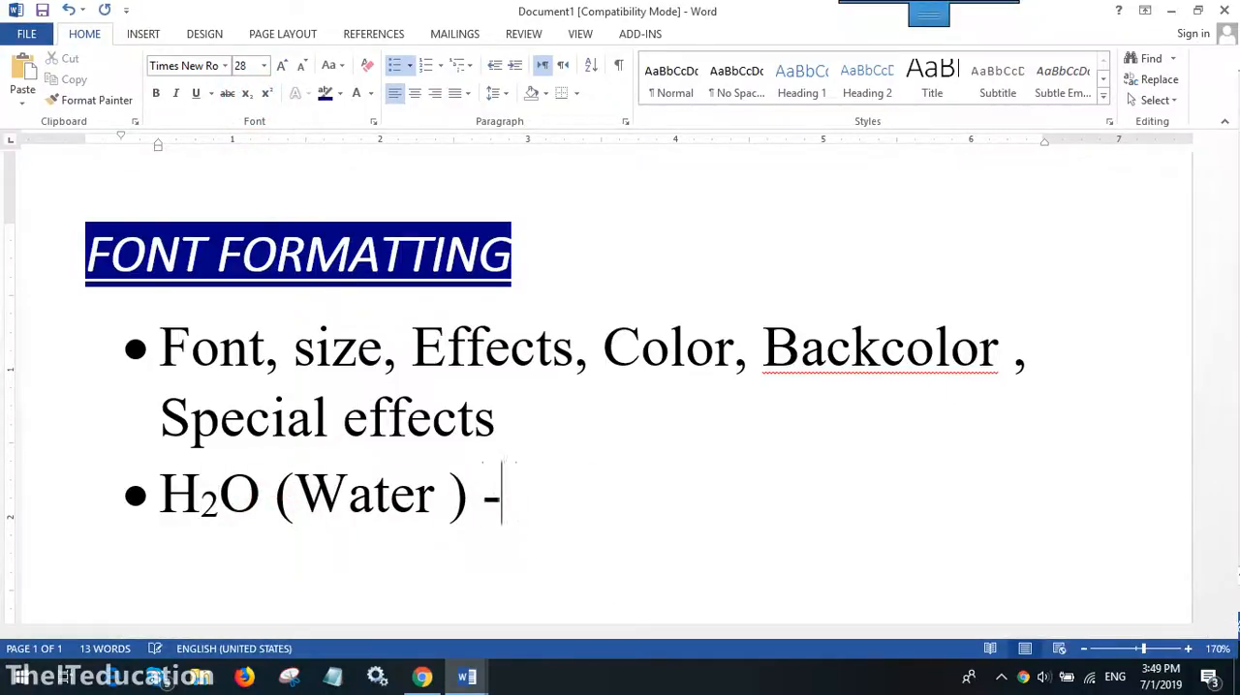
{"action": "type", "text": "Subscript "}
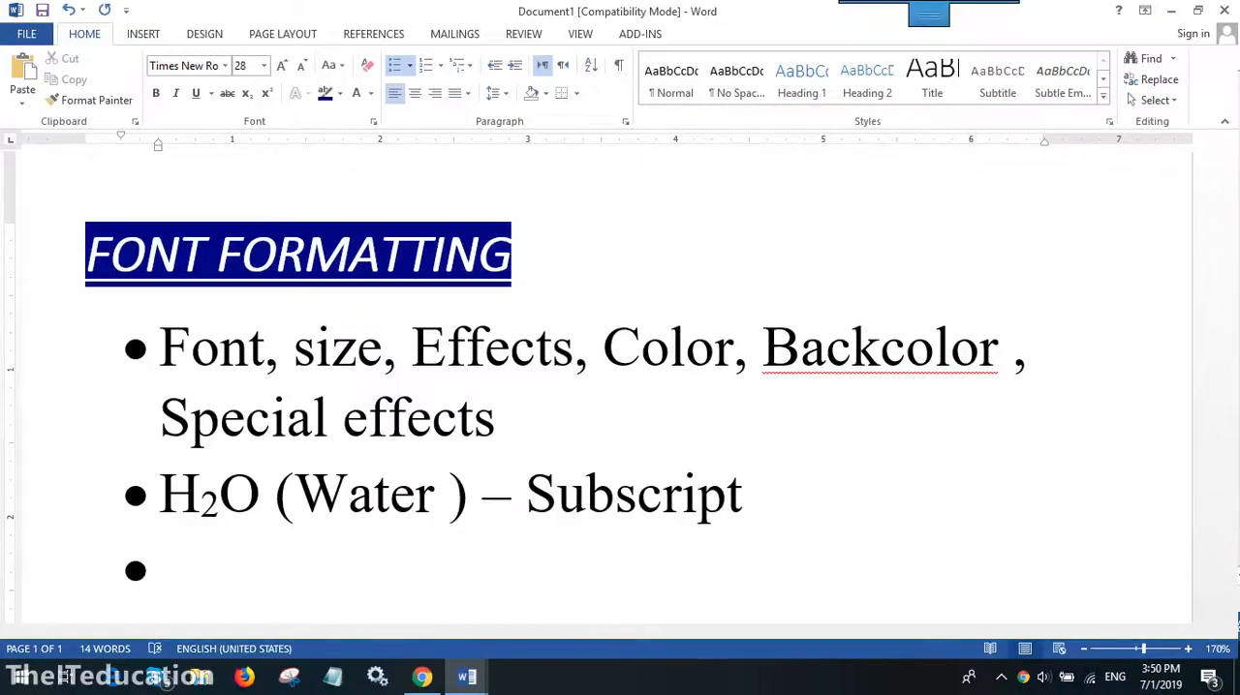
{"action": "type", "text": "X2+y"}
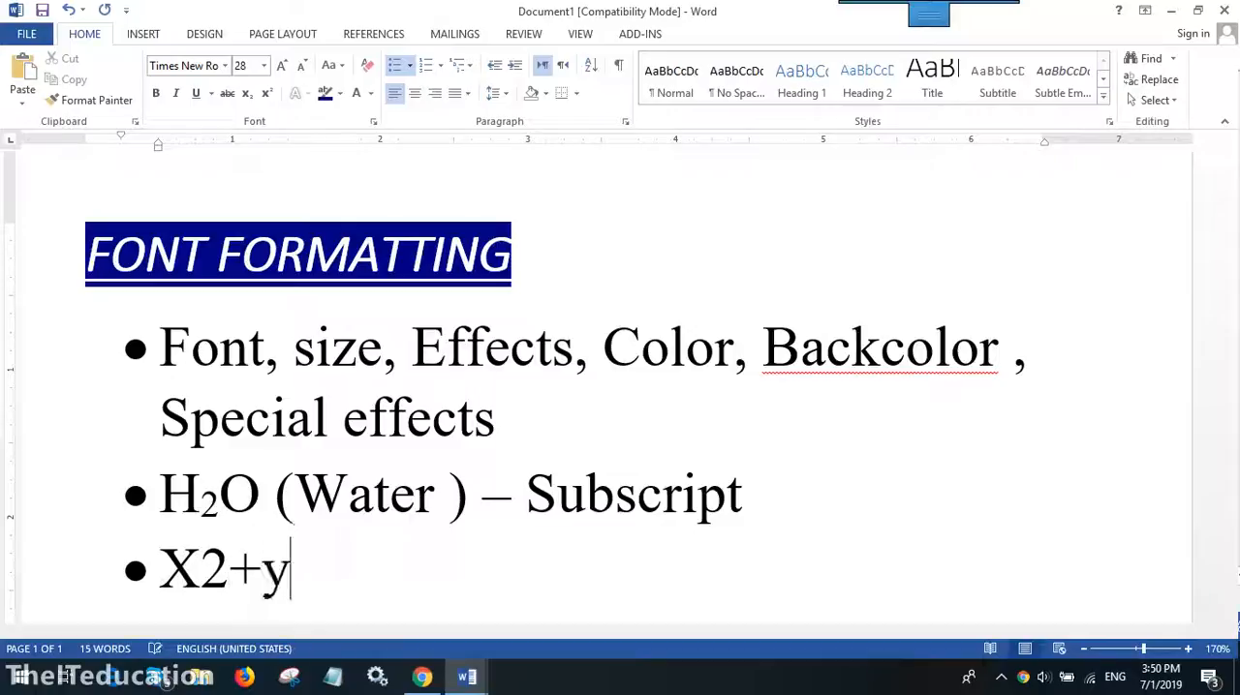
- Enter "X2+Y2 - Superscrupt" in the new bullet
{"action": "type", "text": "@"}
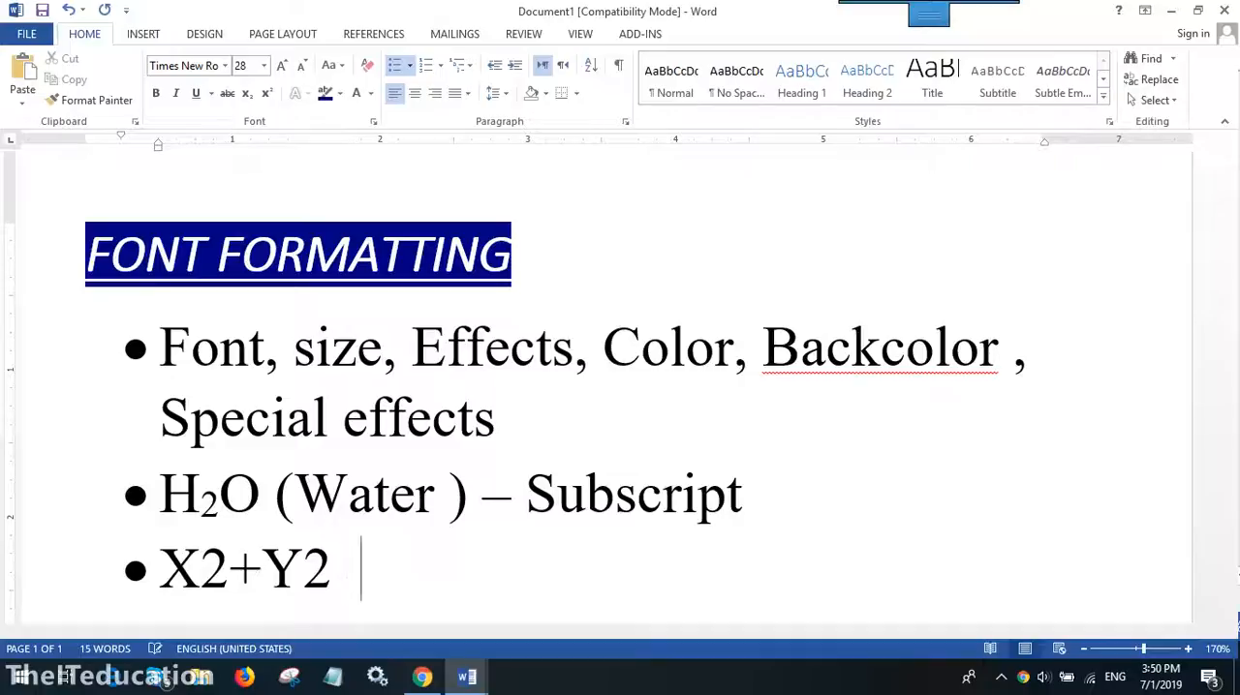
{"action": "type", "text": "Super"}
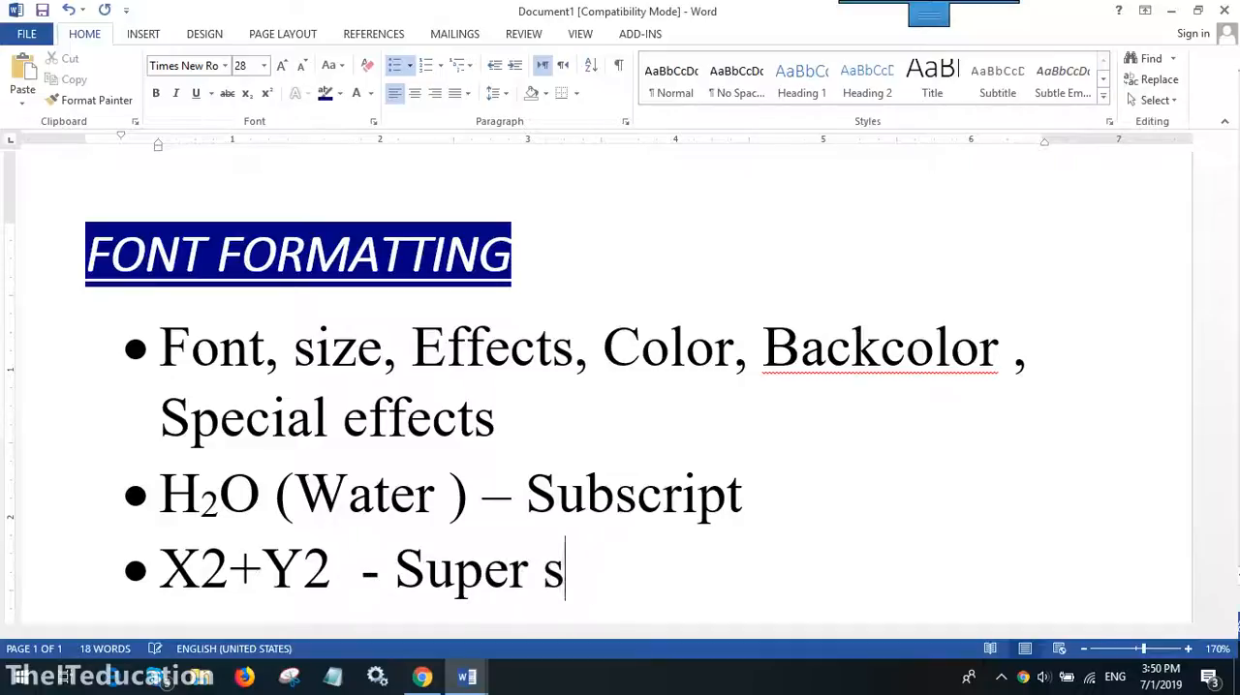
{"action": "type", "text": "scrupt"}
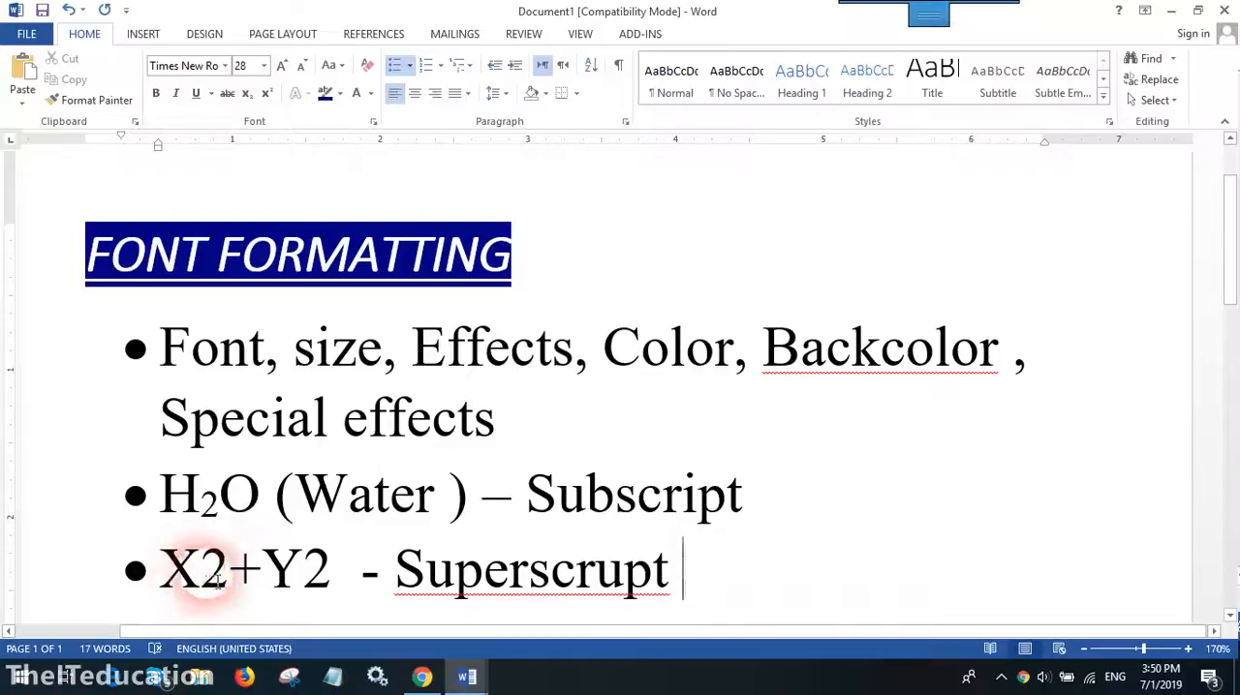
- Format both 2s in the "X2+Y2" expression as superscript
{"action": "left_click_drag", "start_coordinate": [201, 572], "coordinate": [230, 578]}
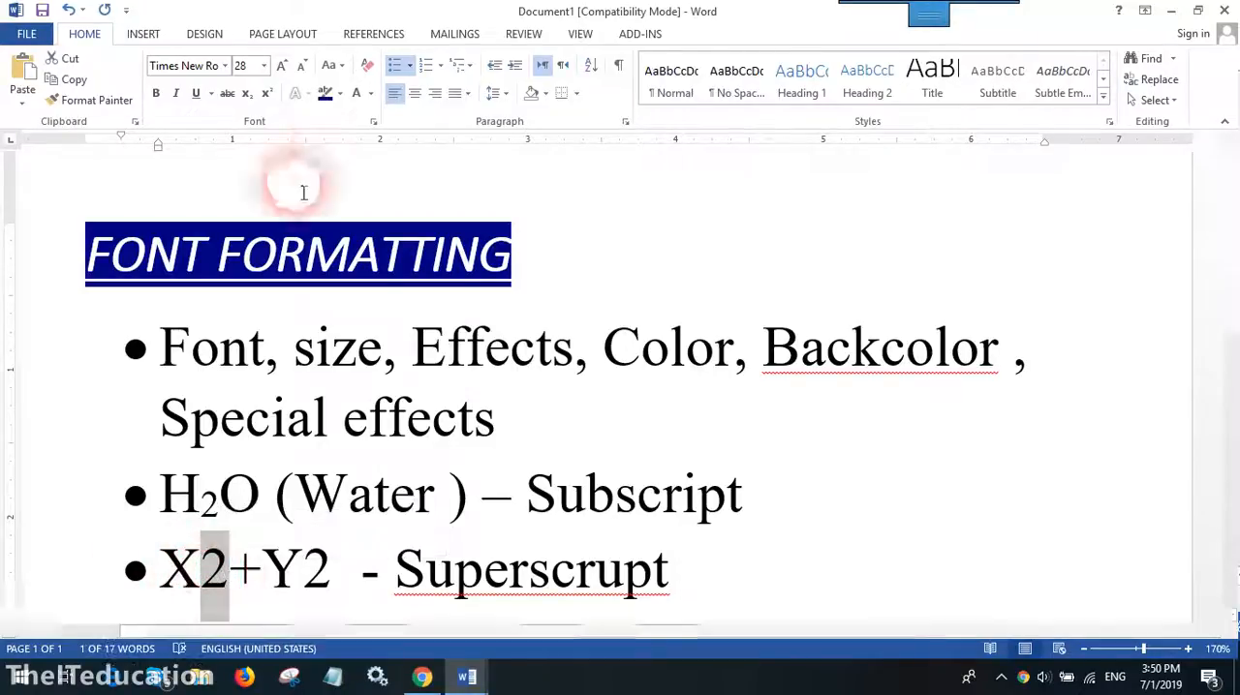
{"action": "left_click", "coordinate": [271, 98]}
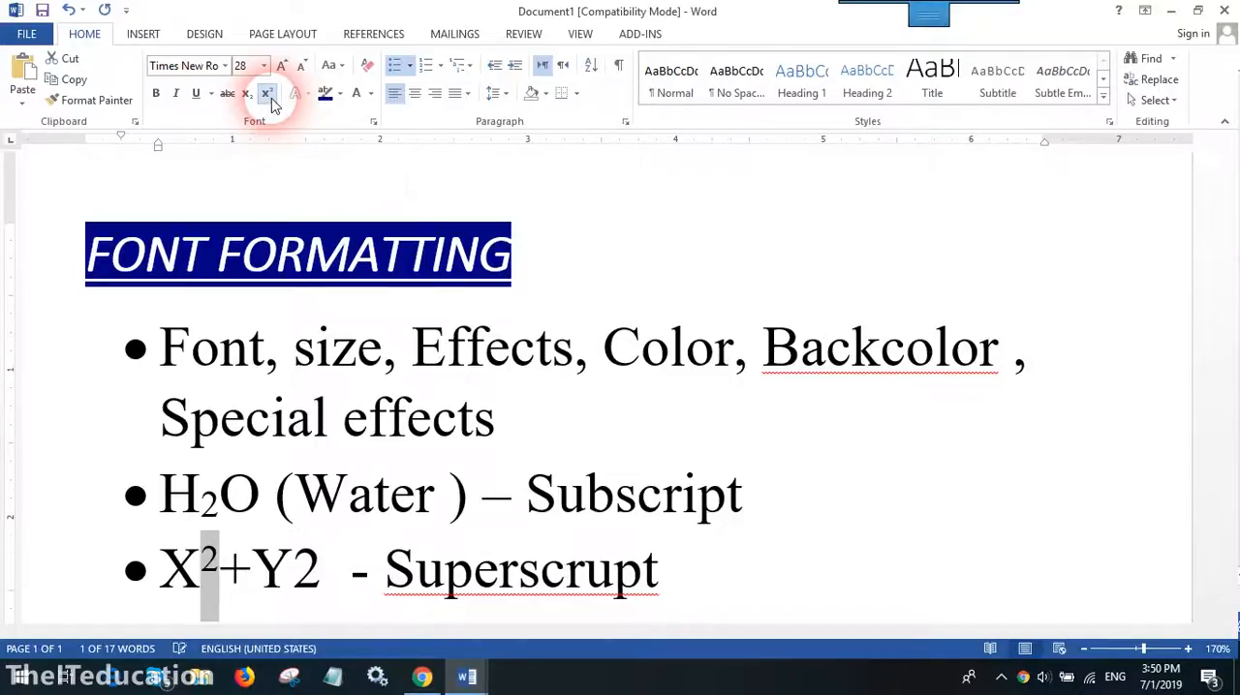
{"action": "left_click", "coordinate": [298, 569]}
{"action": "left_click_drag", "start_coordinate": [294, 570], "coordinate": [320, 571]}
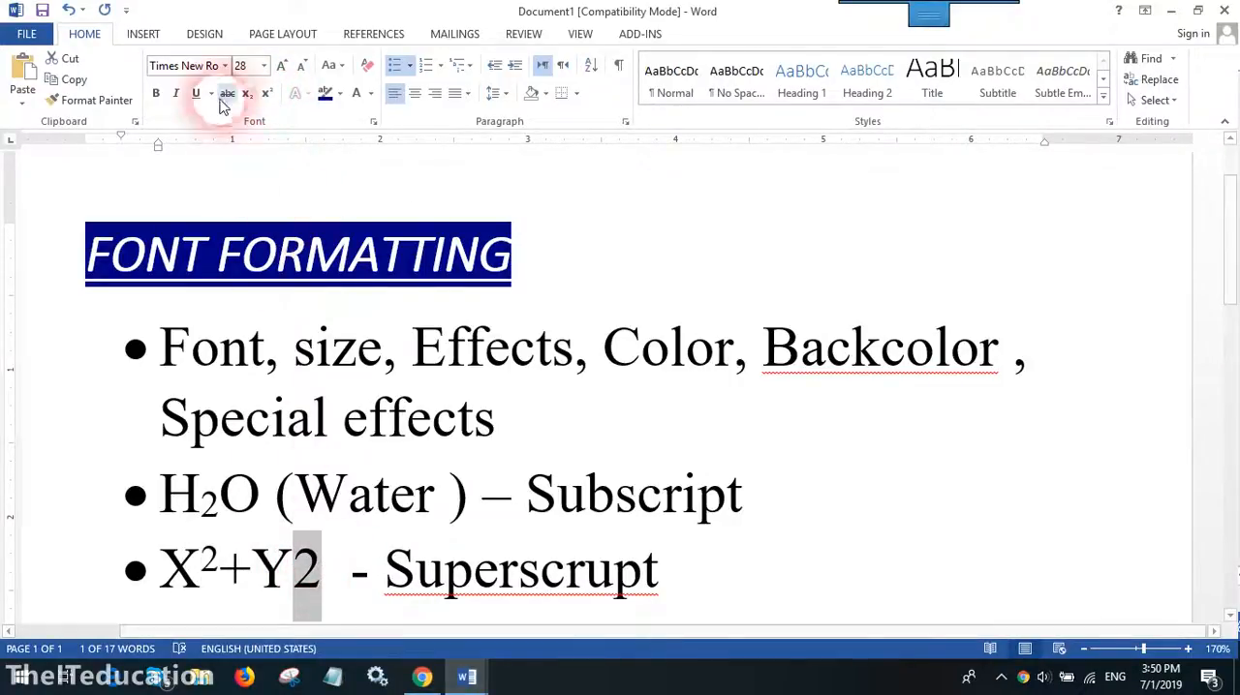
{"action": "left_click", "coordinate": [267, 97]}
- Correct "Superscrupt" to "Superscript" using the spelling suggestion and start a new bullet after it
{"action": "left_click", "coordinate": [523, 569]}
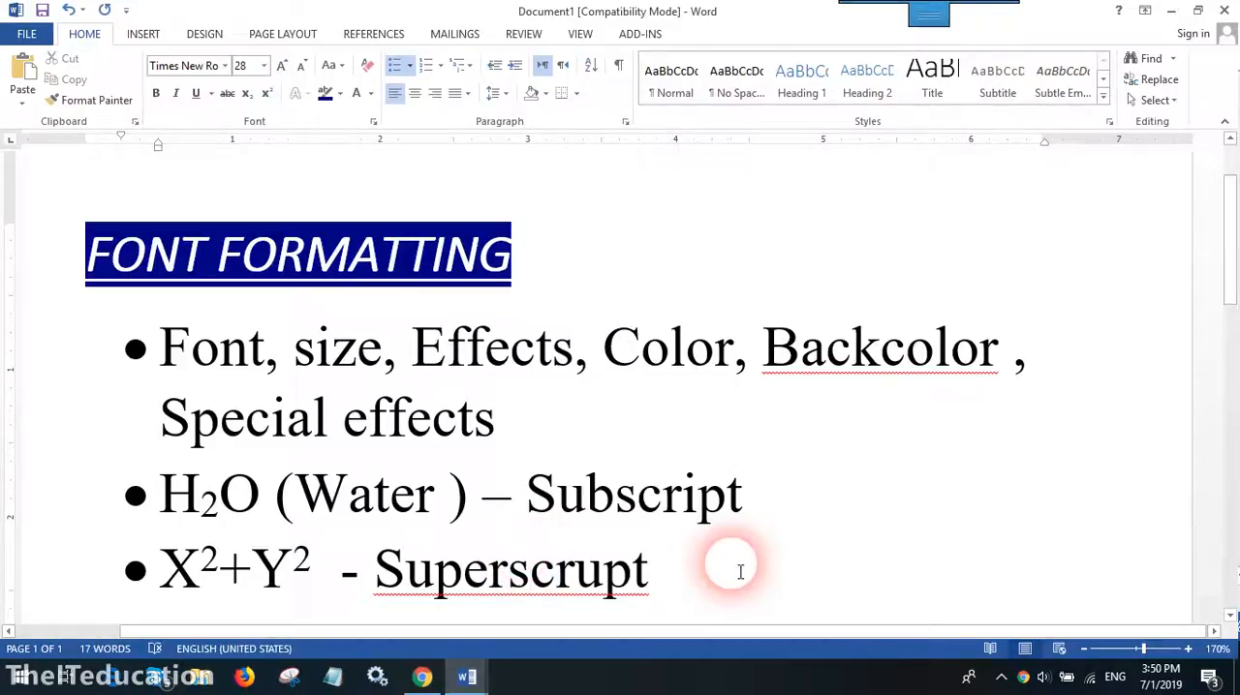
{"action": "right_click", "coordinate": [490, 571]}
{"action": "left_click", "coordinate": [657, 480]}
{"action": "left_click", "coordinate": [686, 576]}
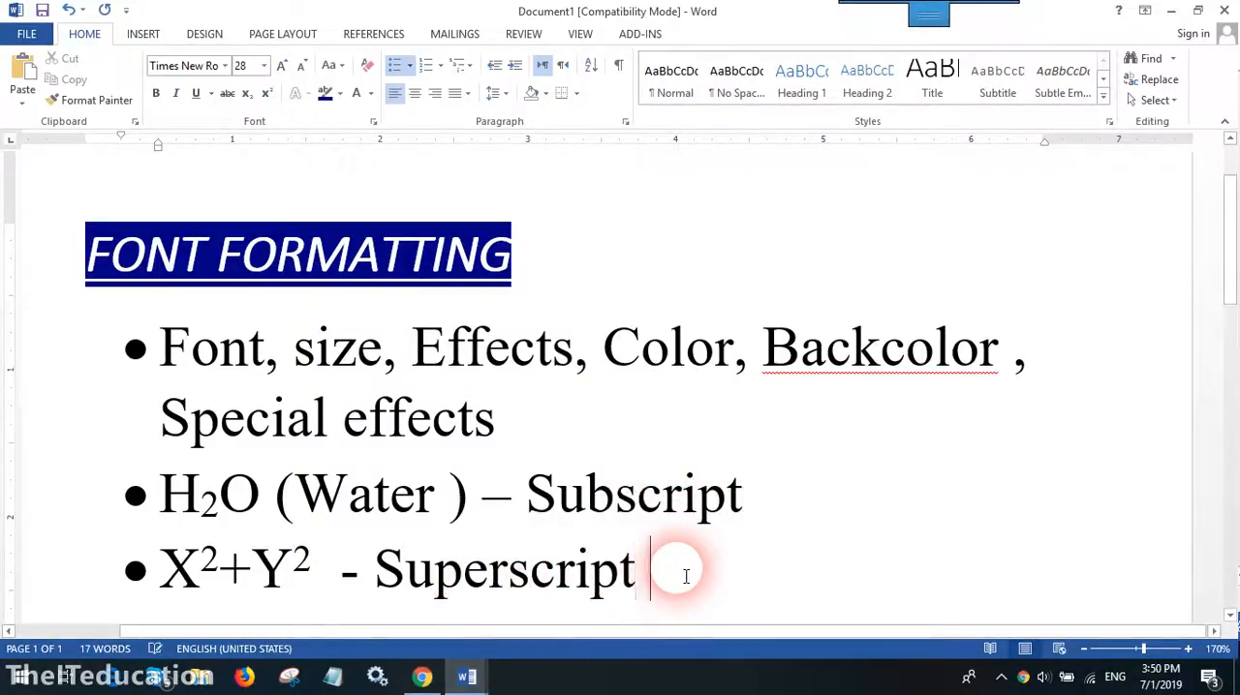
{"action": "key", "text": "Return"}
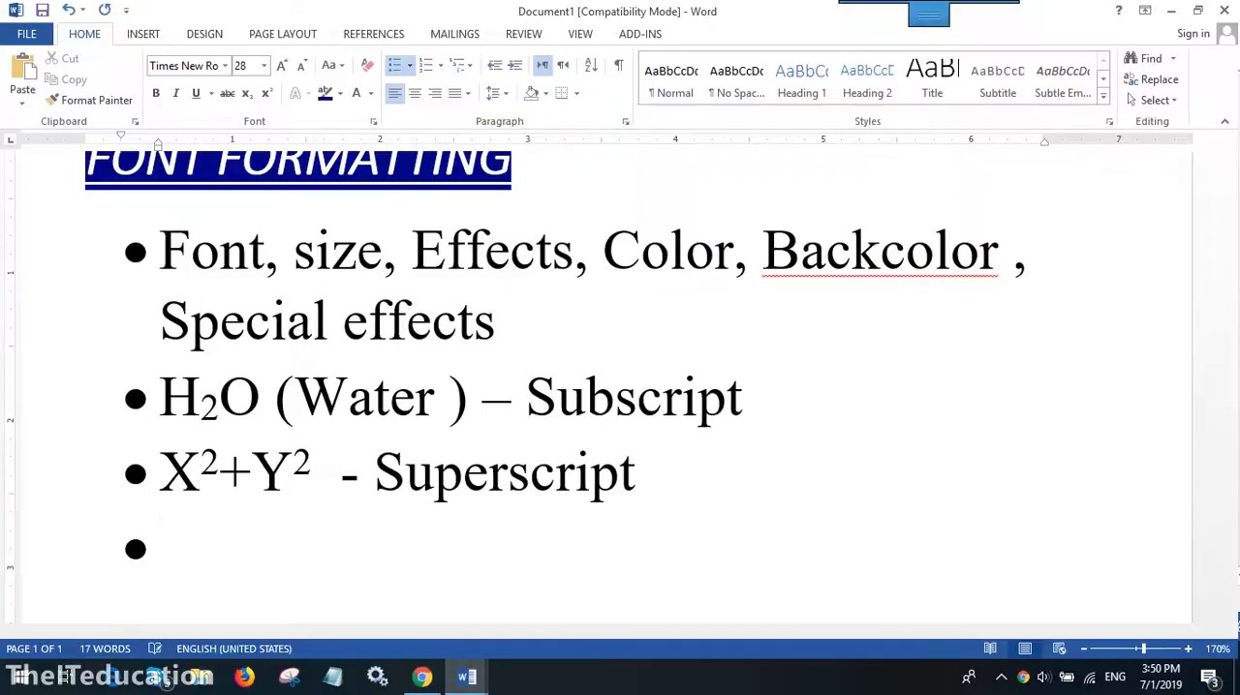
- Enter "Spacing and Position" in the new bullet and start another bullet below it
{"action": "left_click", "coordinate": [688, 579]}
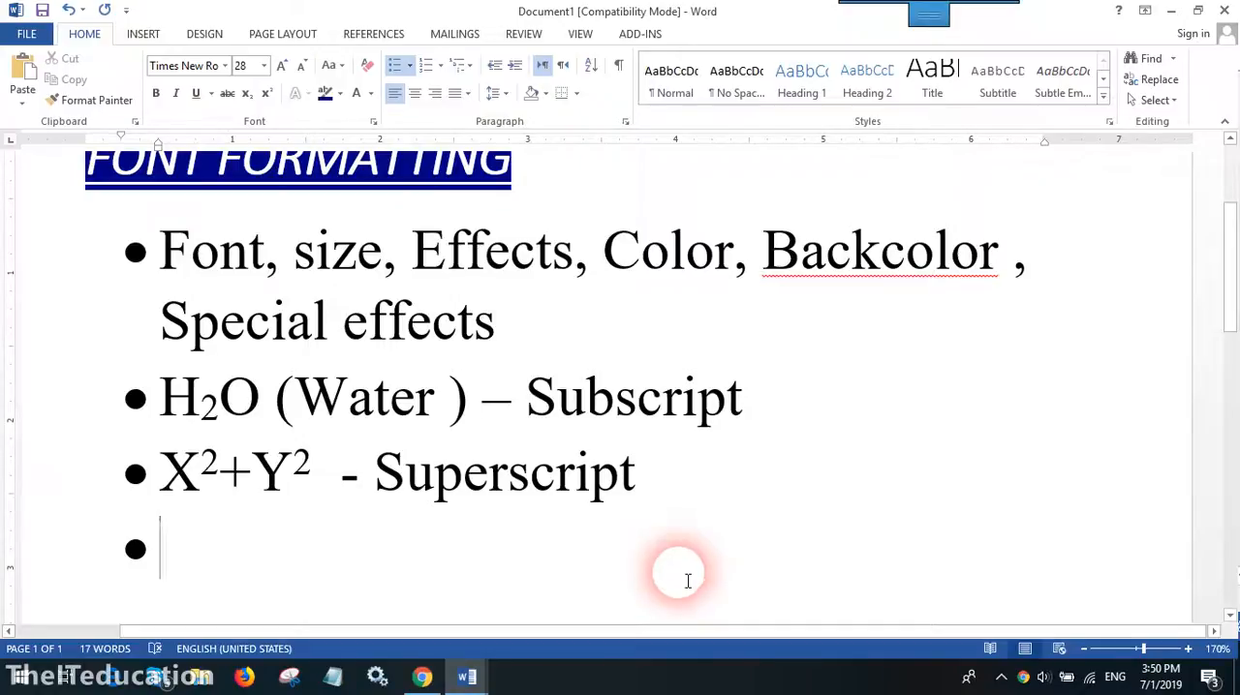
{"action": "type", "text": "Line P"}
{"action": "key", "text": "BackSpace"}
{"action": "key", "text": "BackSpace"}
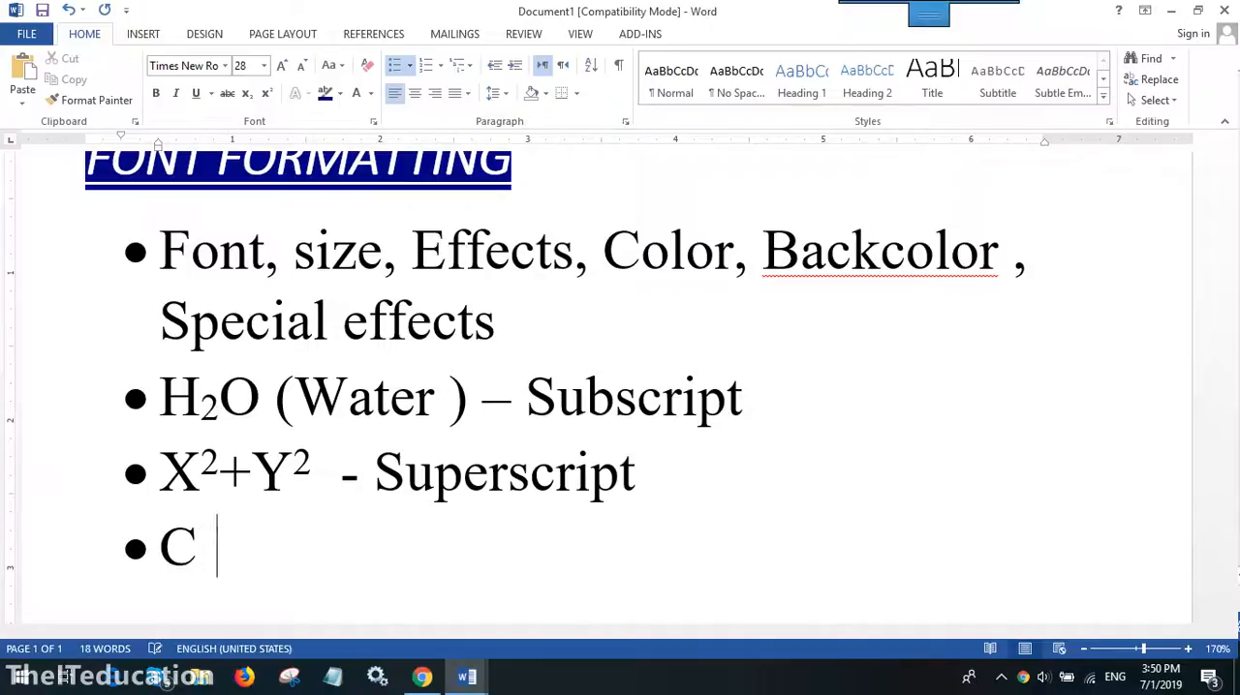
{"action": "type", "text": "SPacing and Position"}
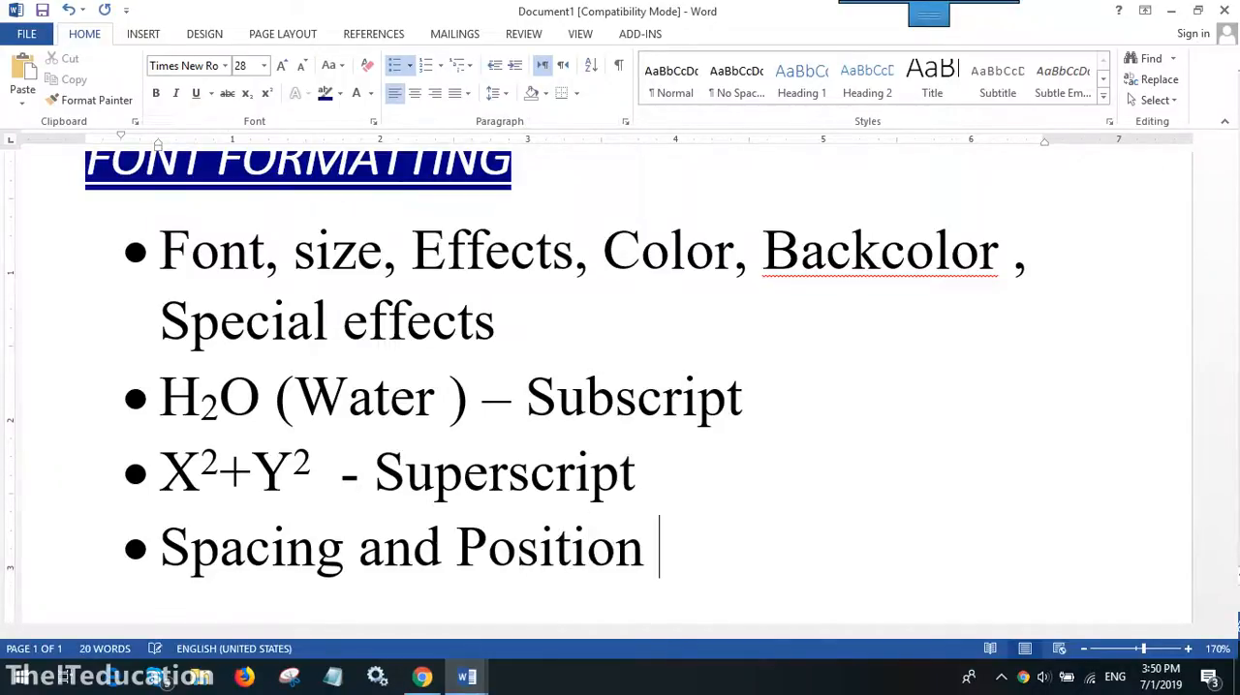
{"action": "key", "text": "Return"}
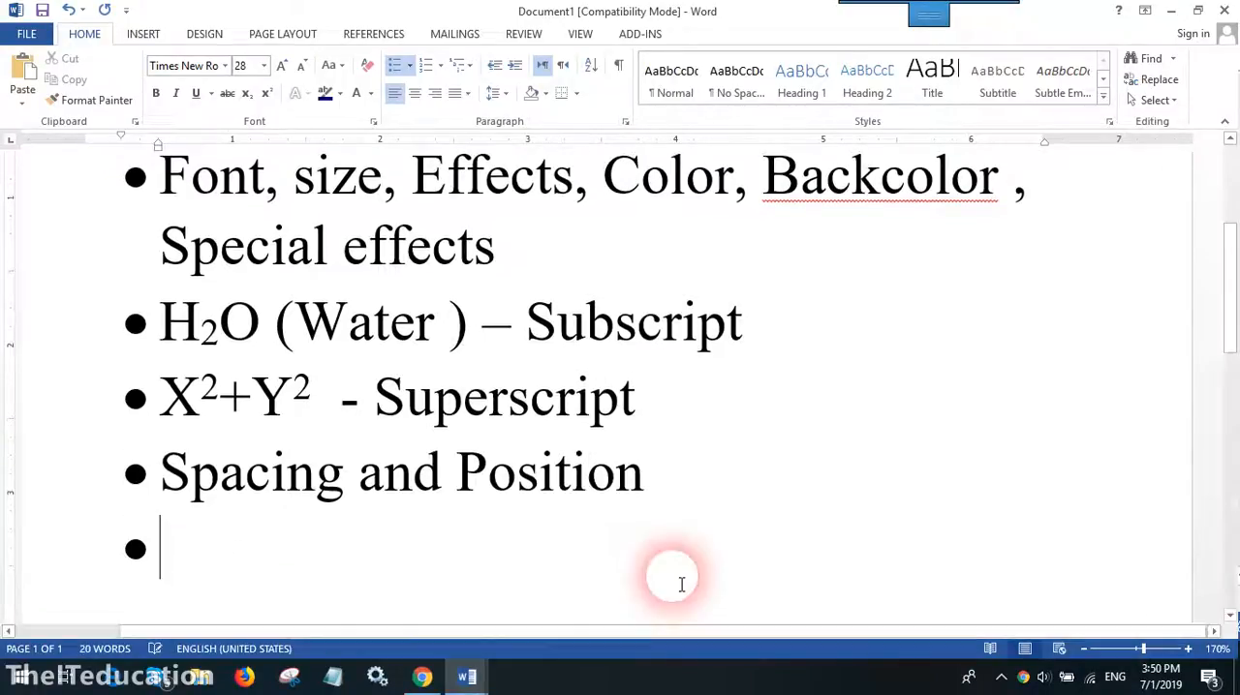
- Set the character position of the word "and" in the "Spacing and Position" bullet to Raised, keeping its spacing Normal
{"action": "double_click", "coordinate": [394, 489]}
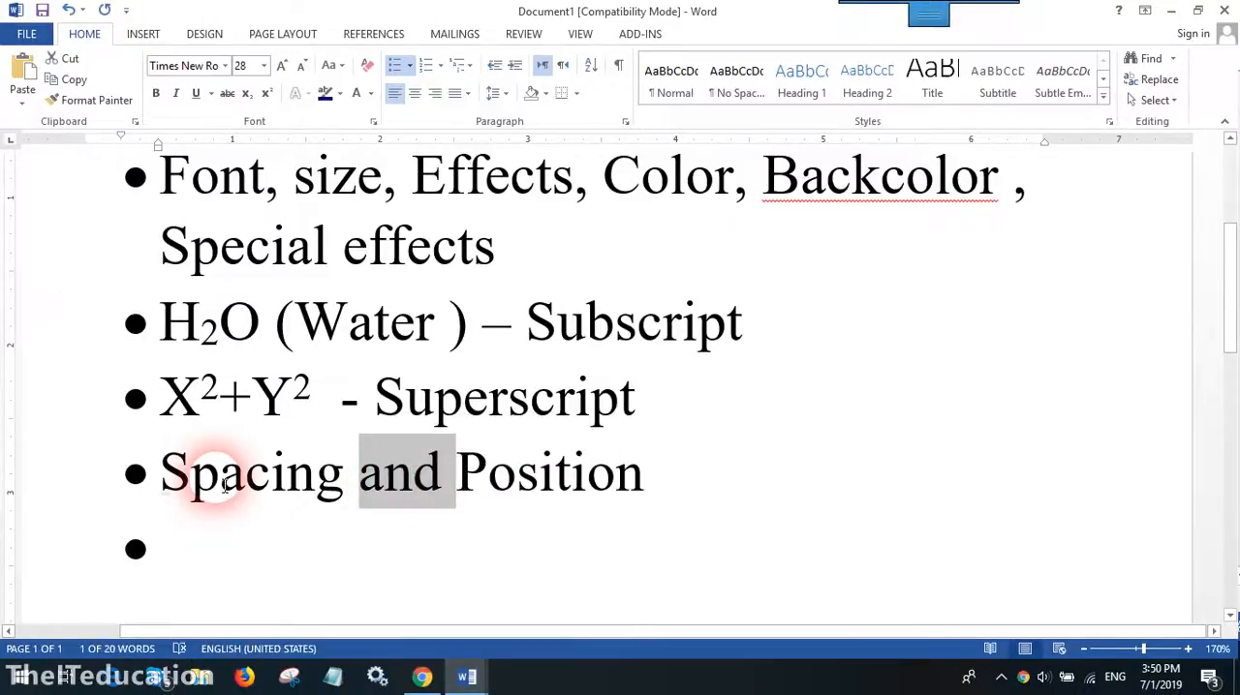
{"action": "scroll", "coordinate": [633, 387], "scroll_direction": "up", "scroll_amount": 3}
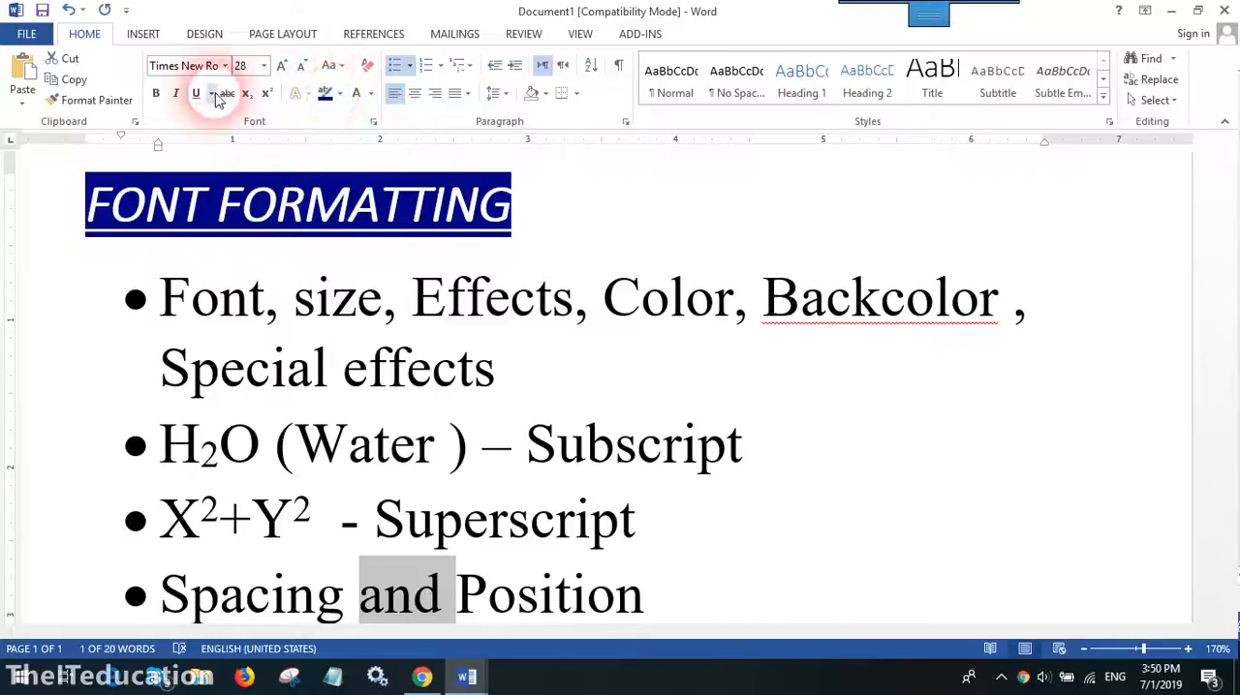
{"action": "left_click", "coordinate": [373, 127]}
{"action": "left_click_drag", "start_coordinate": [520, 60], "coordinate": [596, 66]}
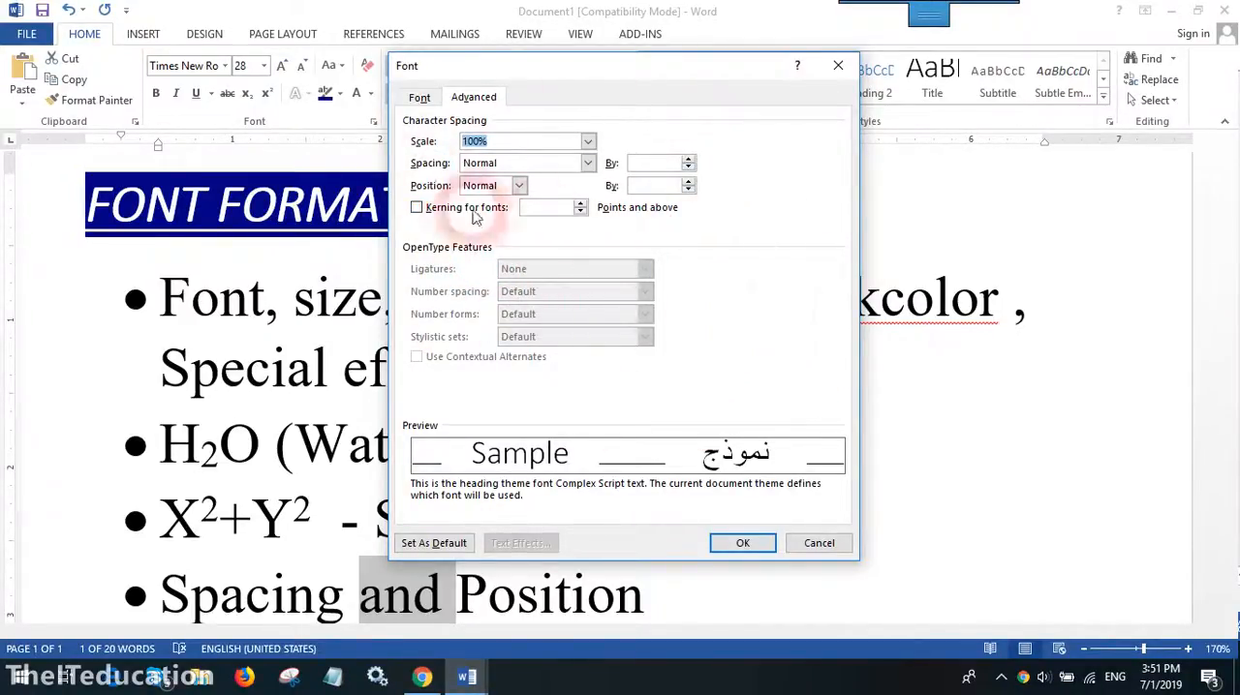
{"action": "left_click", "coordinate": [585, 168]}
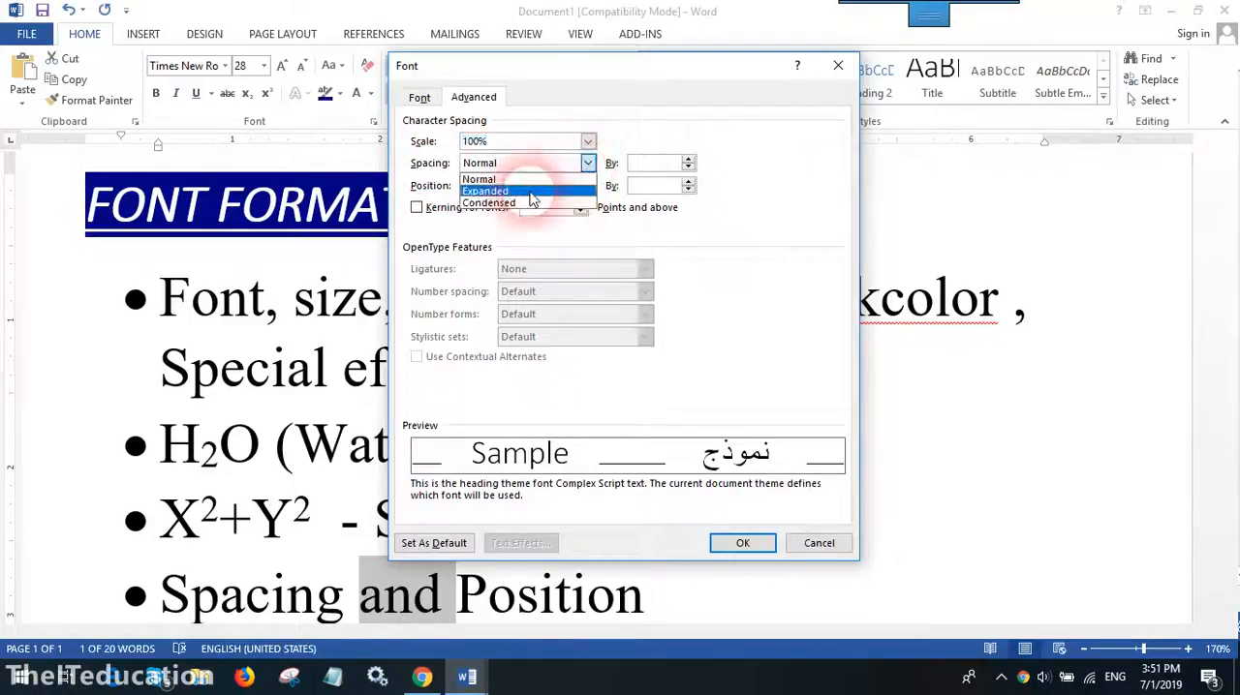
{"action": "left_click", "coordinate": [510, 143]}
{"action": "left_click", "coordinate": [517, 185]}
{"action": "left_click", "coordinate": [484, 209]}
{"action": "left_click", "coordinate": [682, 191]}
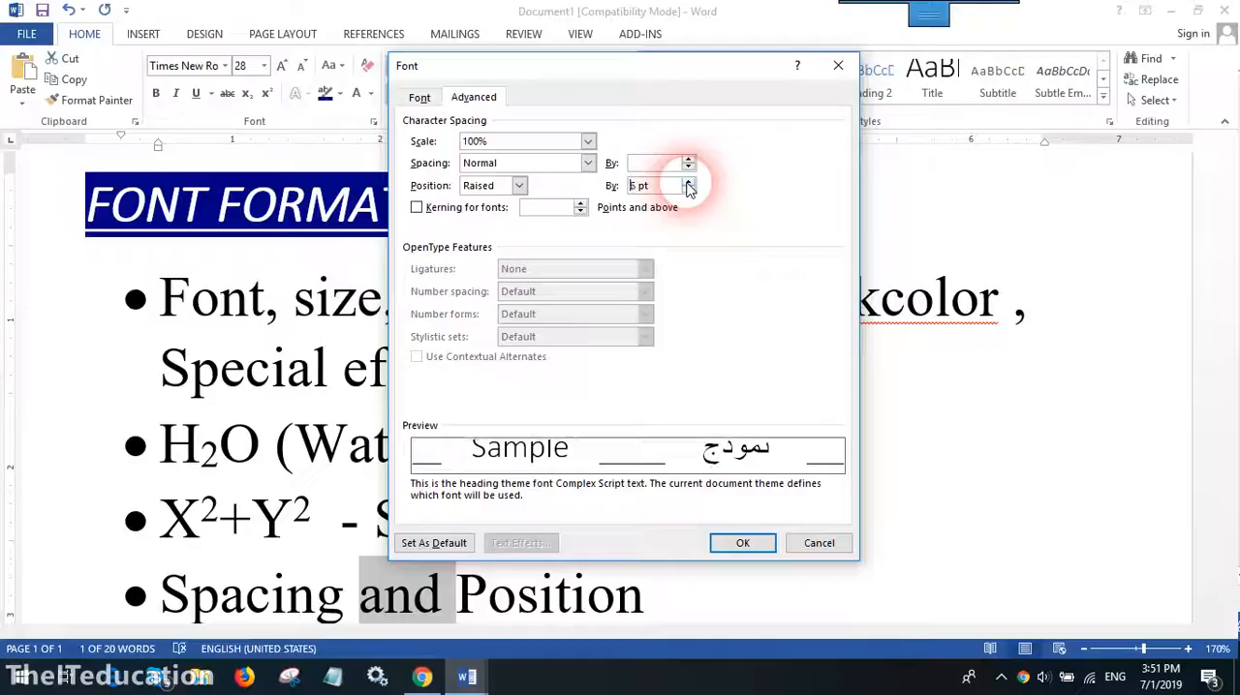
{"action": "left_click", "coordinate": [742, 543]}
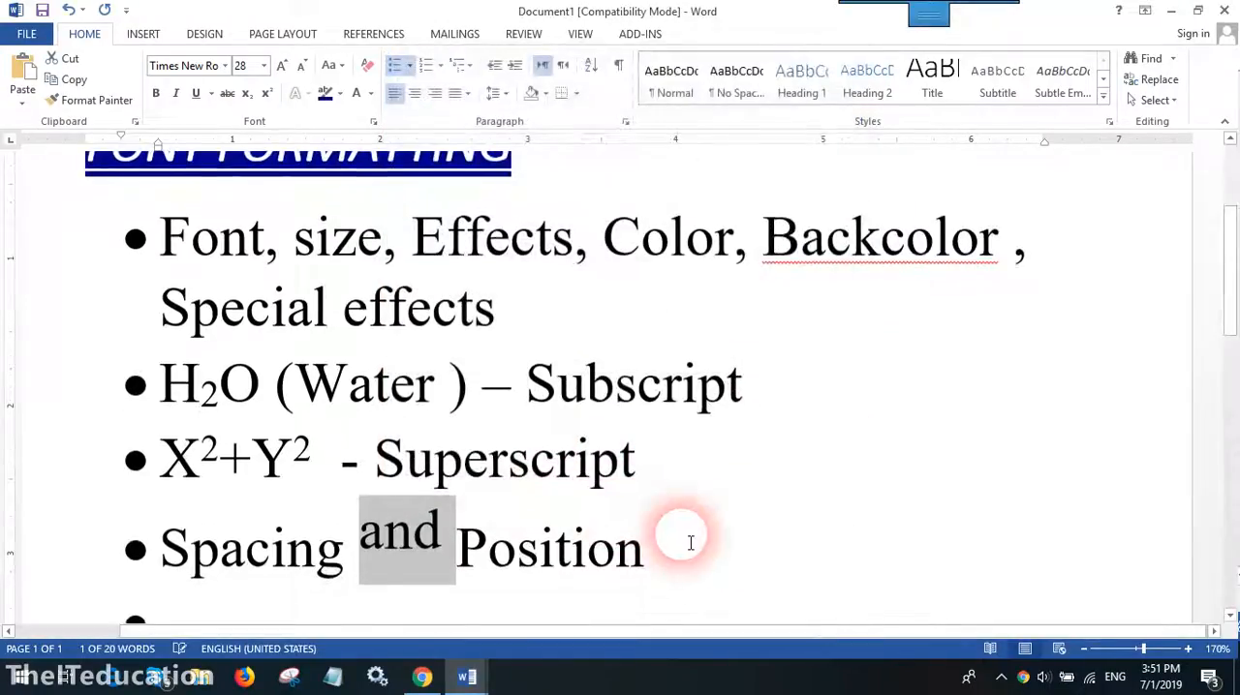
{"action": "left_click", "coordinate": [688, 540]}
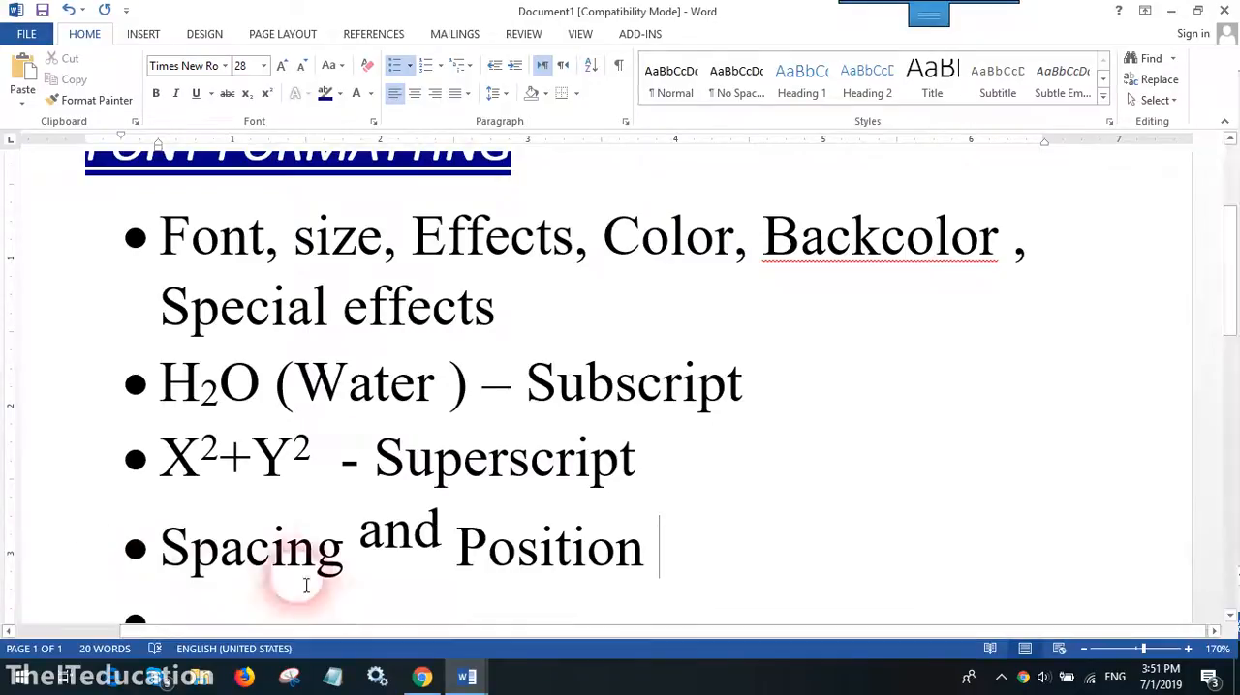
{"action": "left_click_drag", "start_coordinate": [161, 548], "coordinate": [594, 595]}
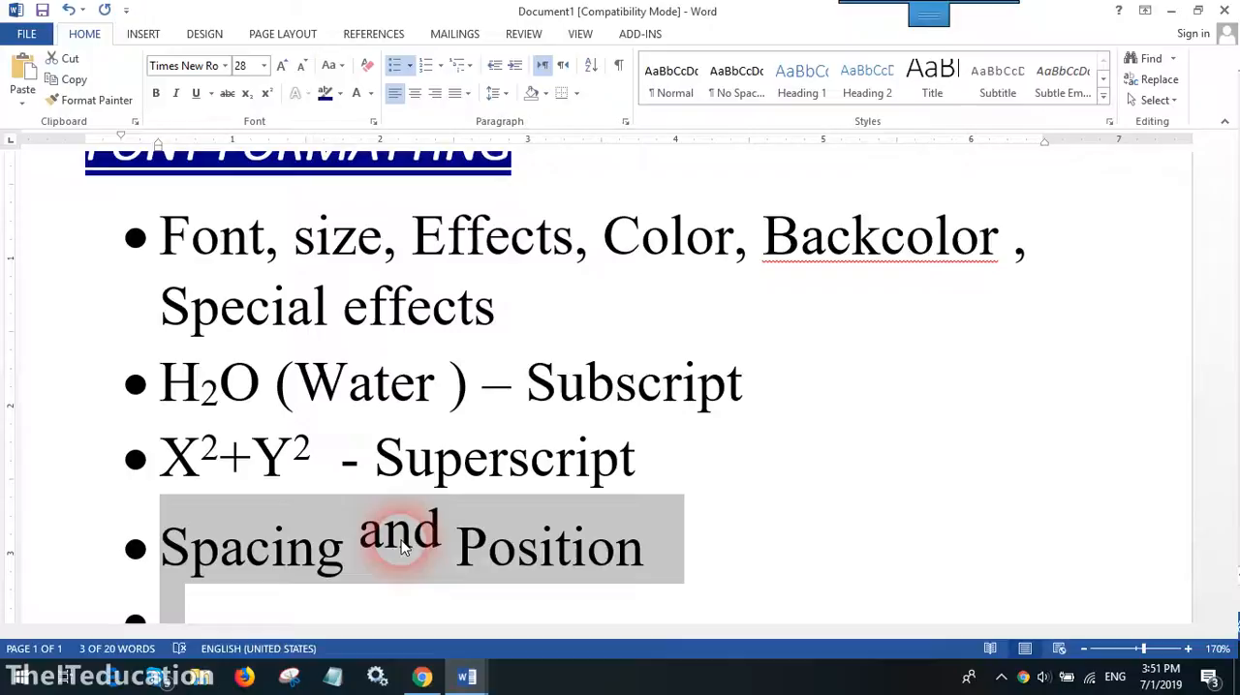
{"action": "left_click", "coordinate": [385, 541]}
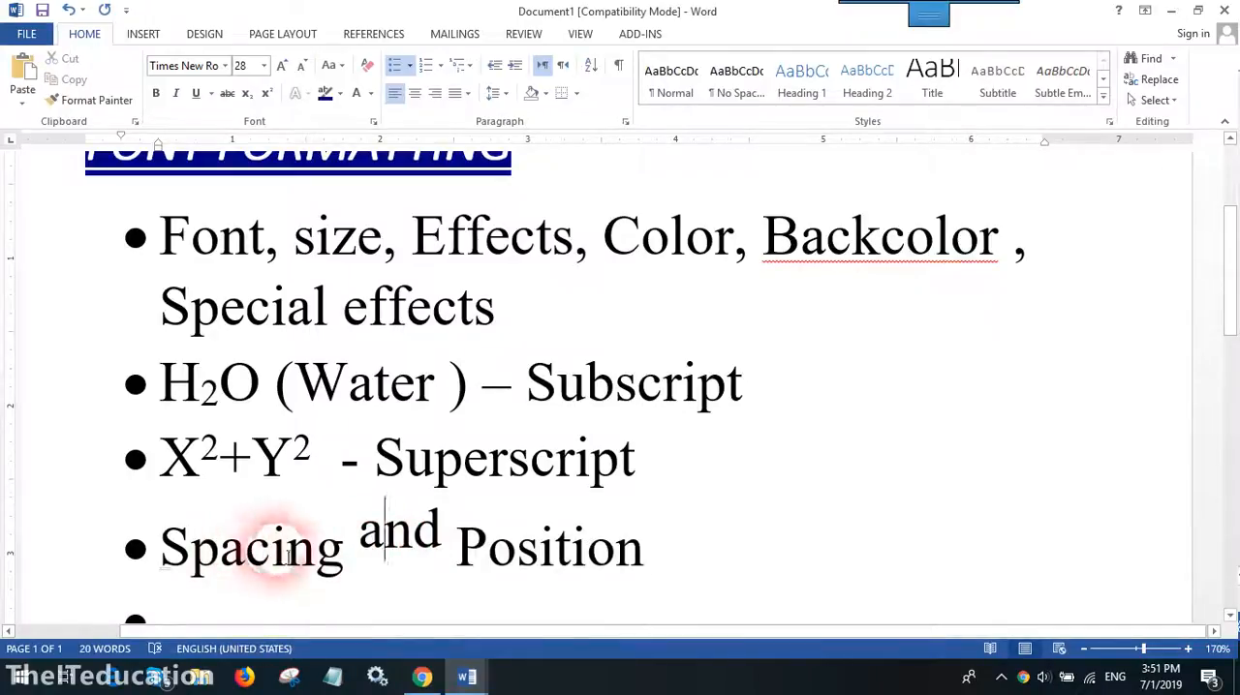